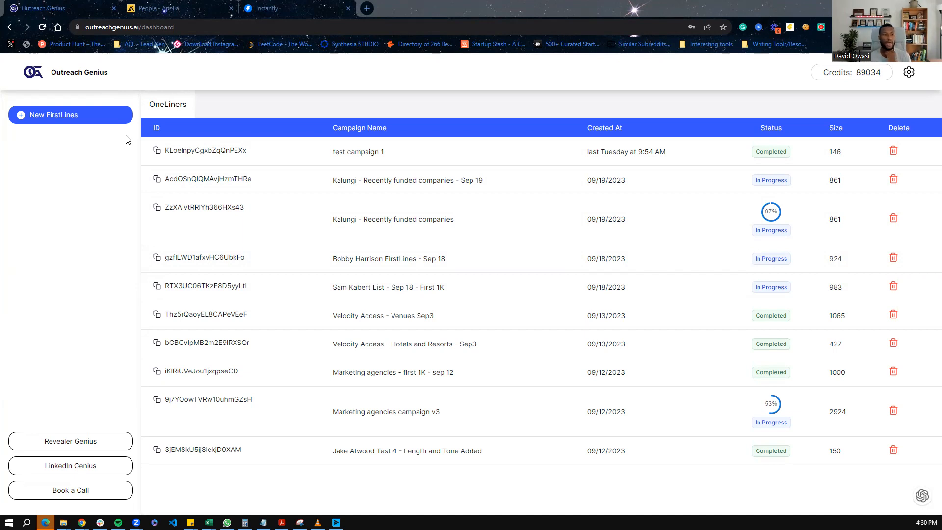
Create a new FirstLines campaign named Test with Short length and Humorous tone
click(65, 118)
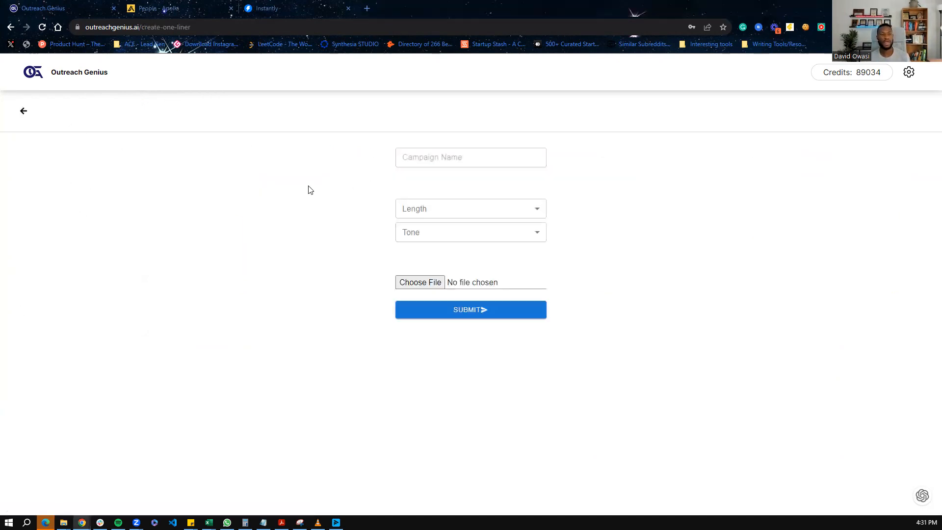
click(411, 154)
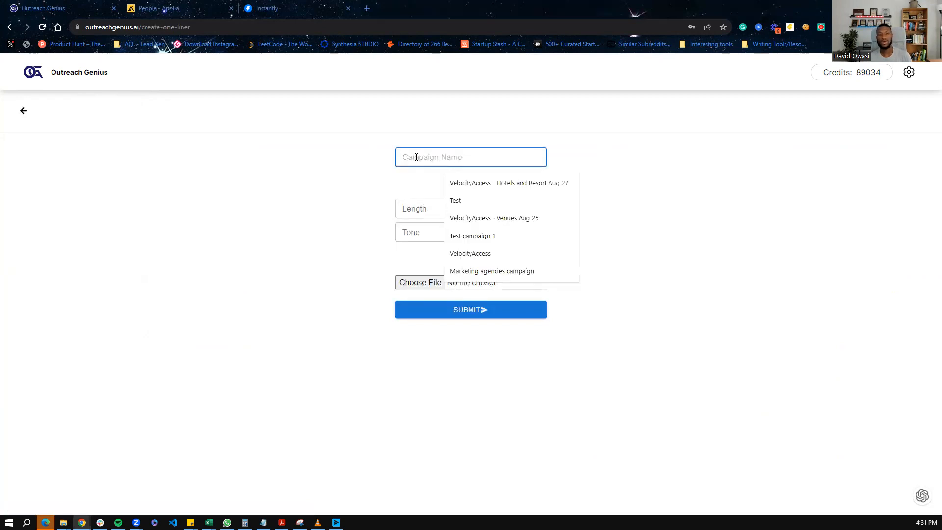
text(Test)
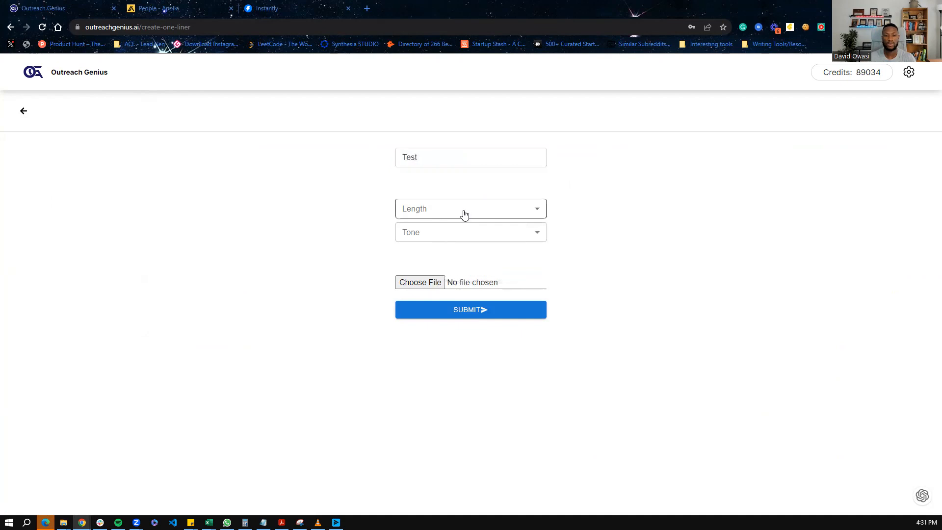
click(465, 212)
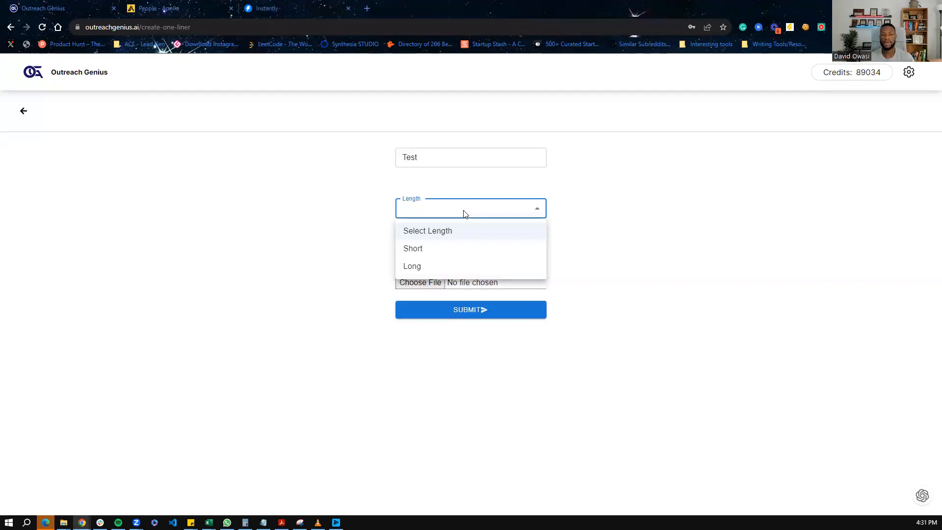
click(443, 248)
click(425, 233)
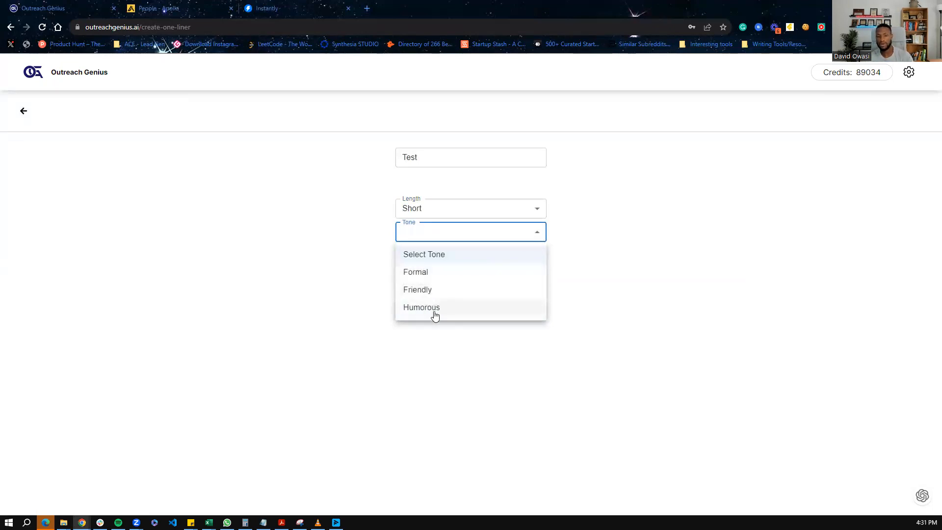
click(435, 309)
Upload the "Result" CSV of the New Lines test from the Downloads folder as the campaign's lead file
click(420, 281)
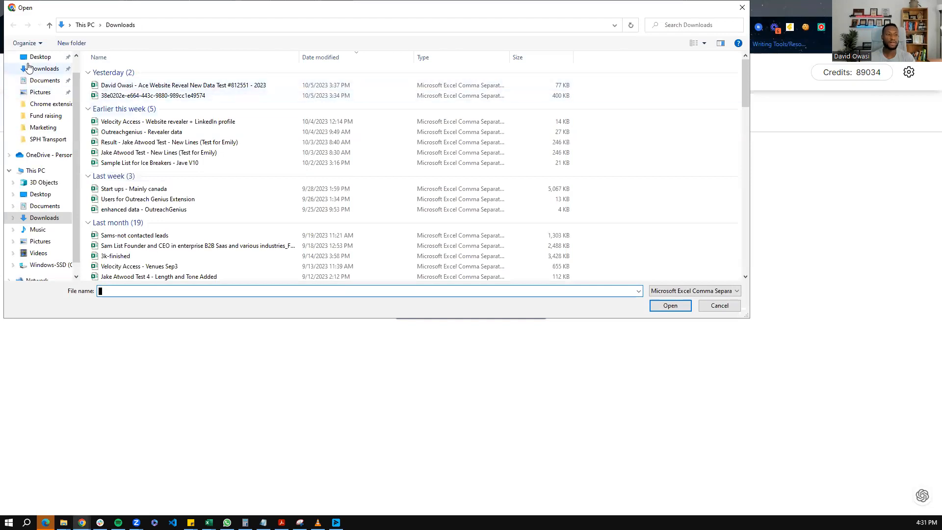
scroll(28, 67, up, 1)
click(40, 64)
click(146, 163)
click(669, 306)
Expand the field mapping to show all fields and examine which ones are matched to CSV columns
click(483, 334)
click(515, 368)
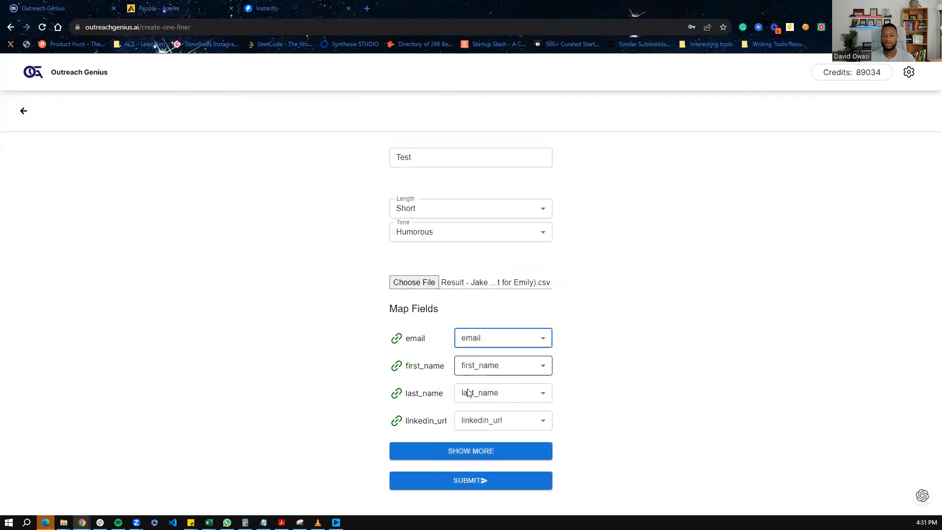
click(471, 452)
scroll(510, 373, down, 5)
scroll(546, 242, down, 12)
scroll(545, 265, up, 7)
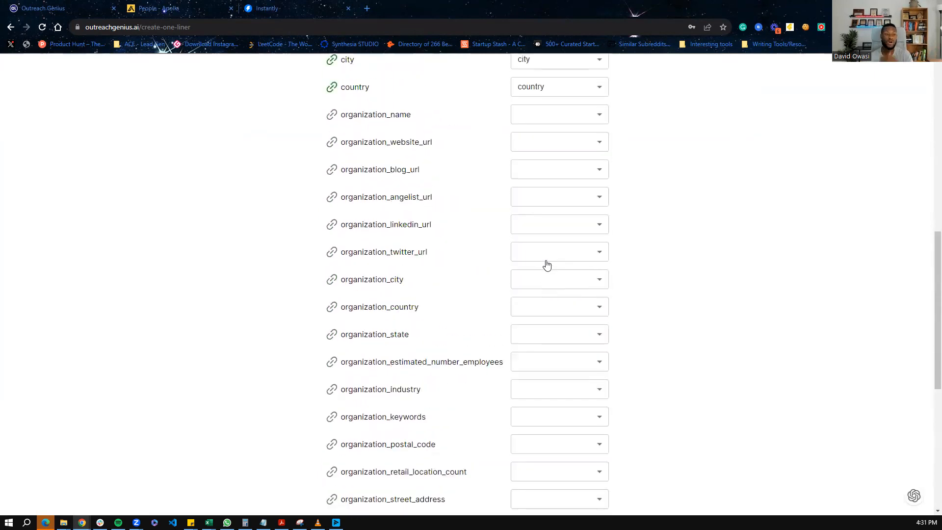
scroll(547, 265, up, 10)
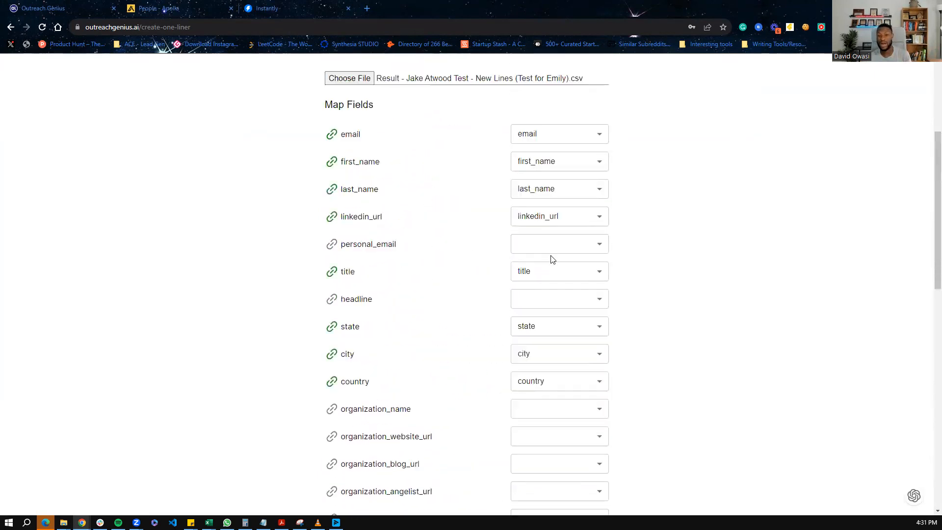
Switch to Apollo, start a fresh people search and open the full set of filters
click(169, 8)
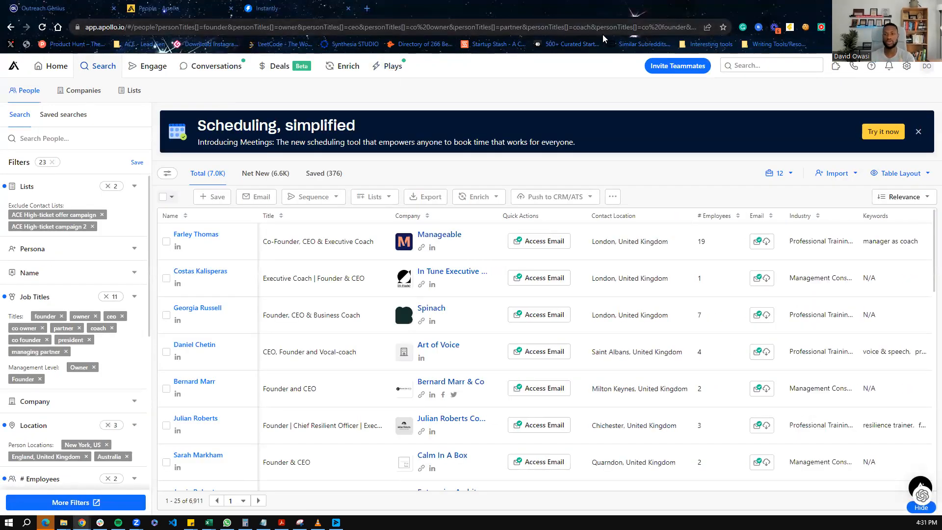
click(93, 70)
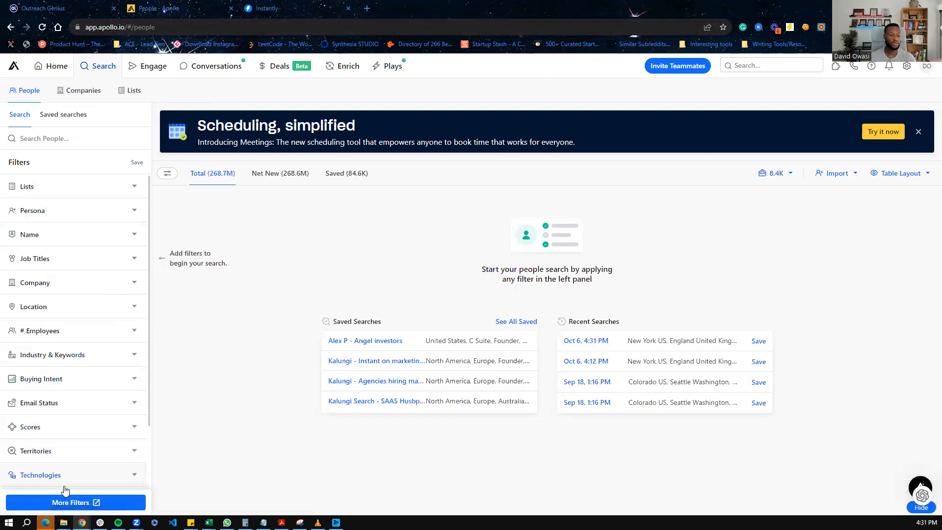
click(68, 501)
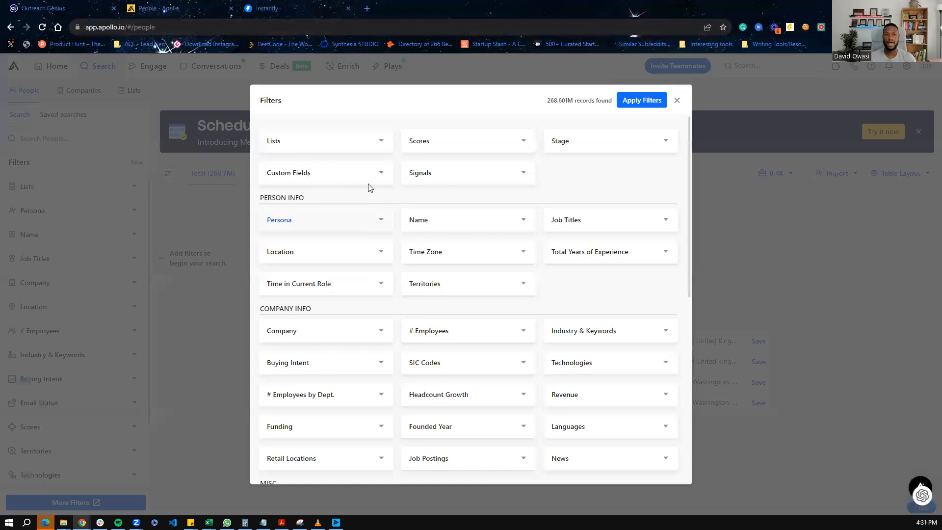
scroll(358, 187, down, 3)
scroll(345, 209, up, 3)
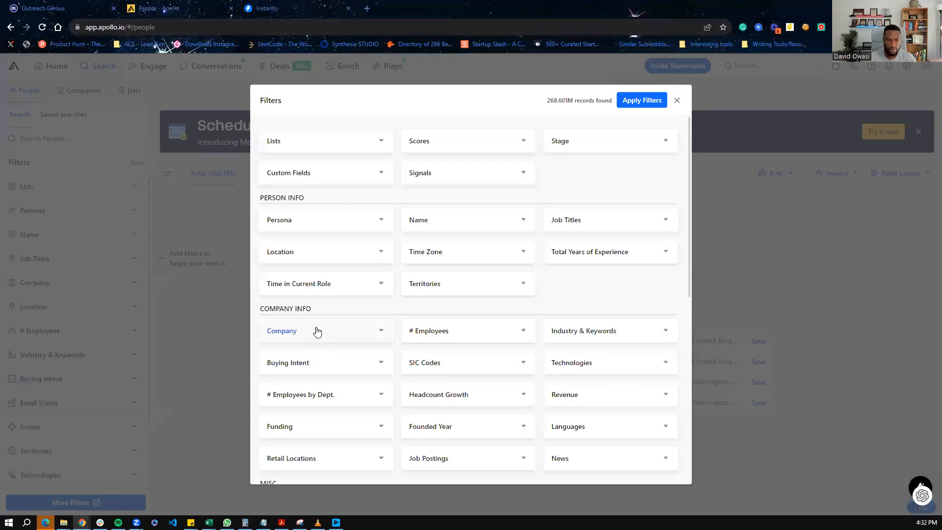
Add founder as a job title filter for the people search
click(564, 222)
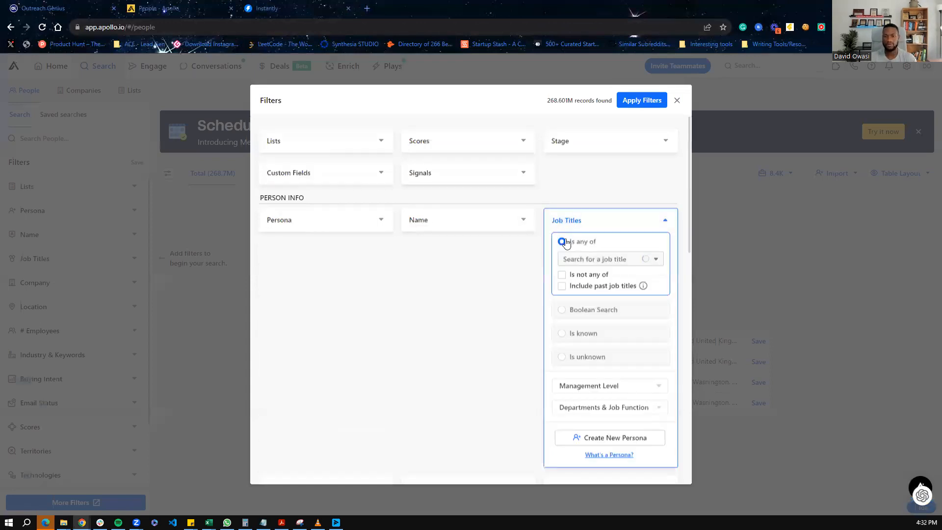
click(586, 260)
text(founder)
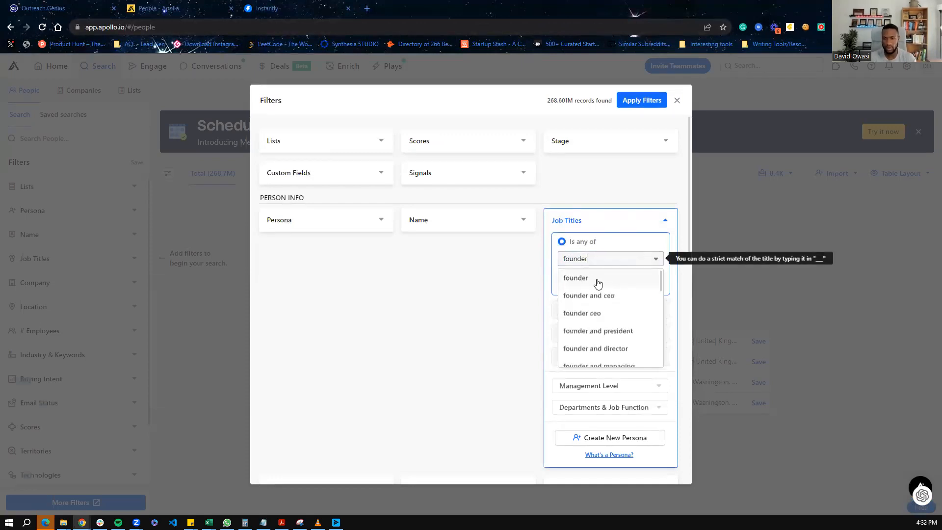
click(598, 279)
click(481, 289)
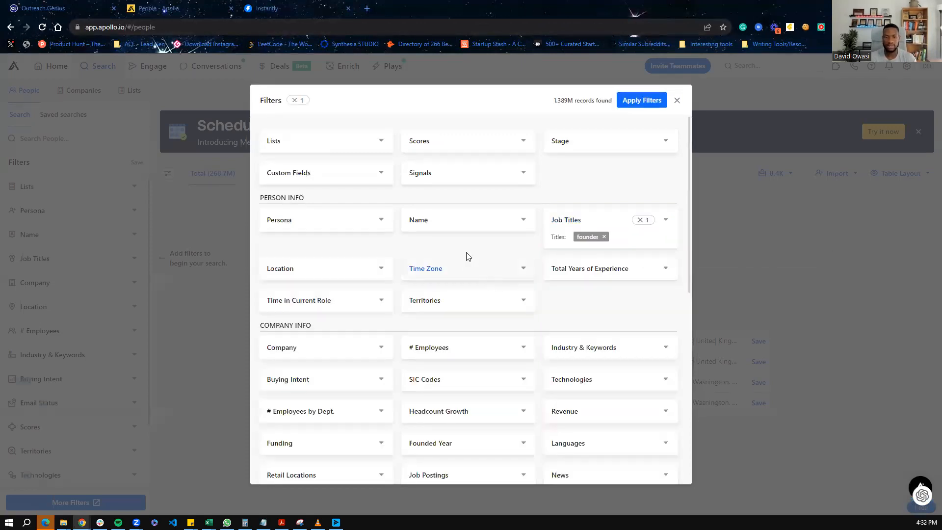
Add texas as the contact location filter and apply the filters to the people search
click(320, 279)
click(302, 341)
text(texas)
click(300, 361)
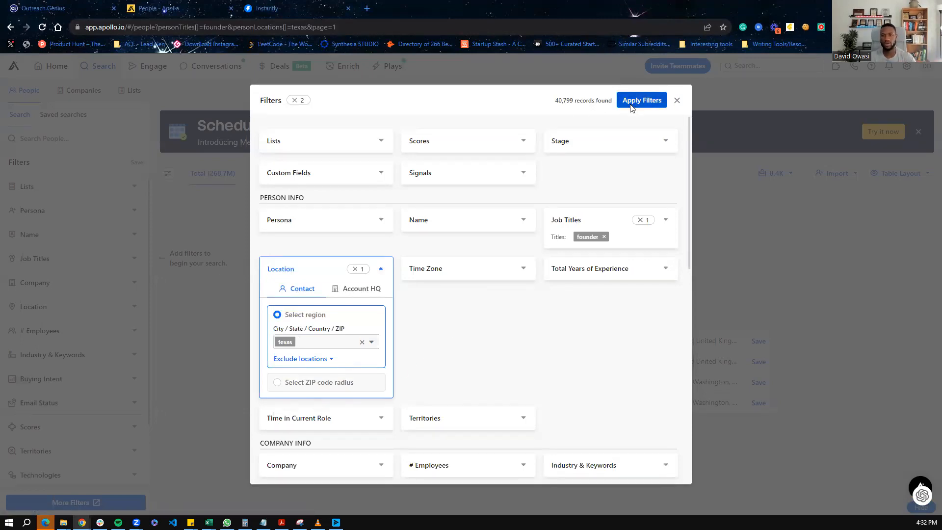
click(631, 105)
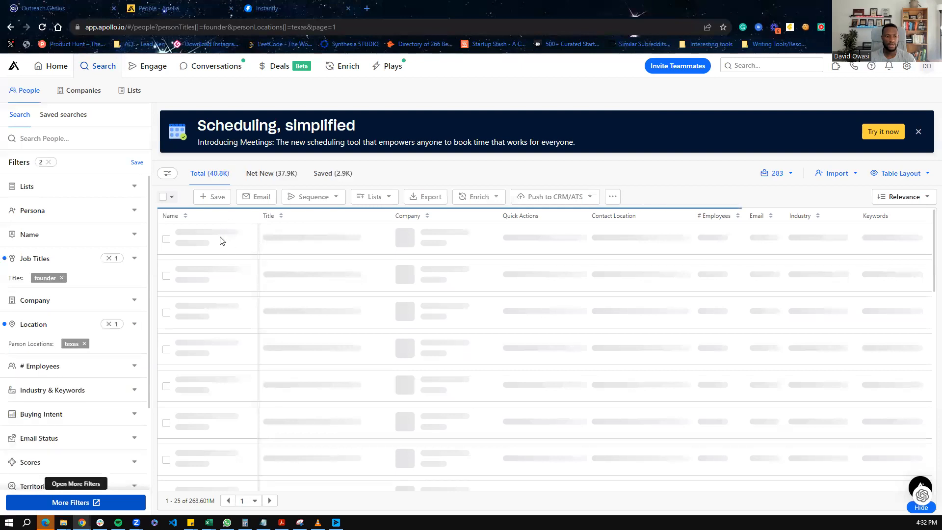
Select all people in the search results, up to 1,000, and accept the selection cap
scroll(251, 245, down, 5)
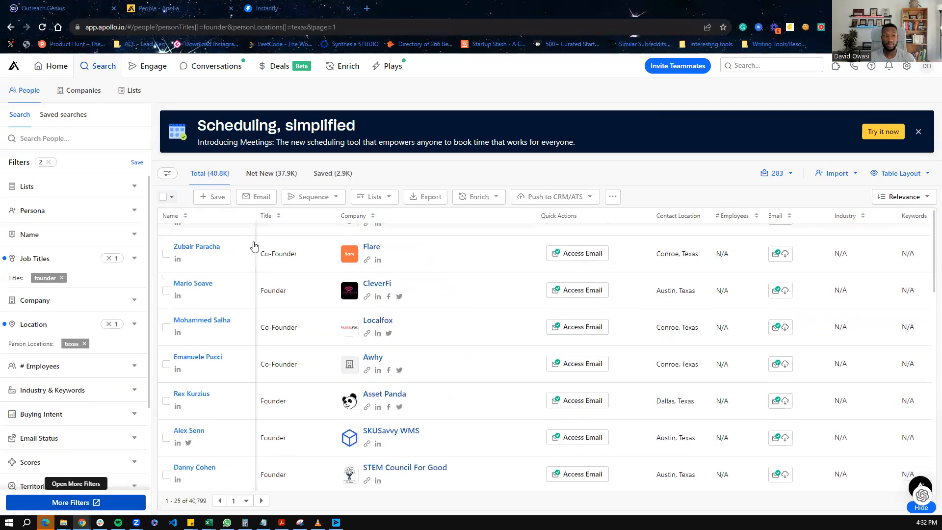
scroll(252, 251, down, 3)
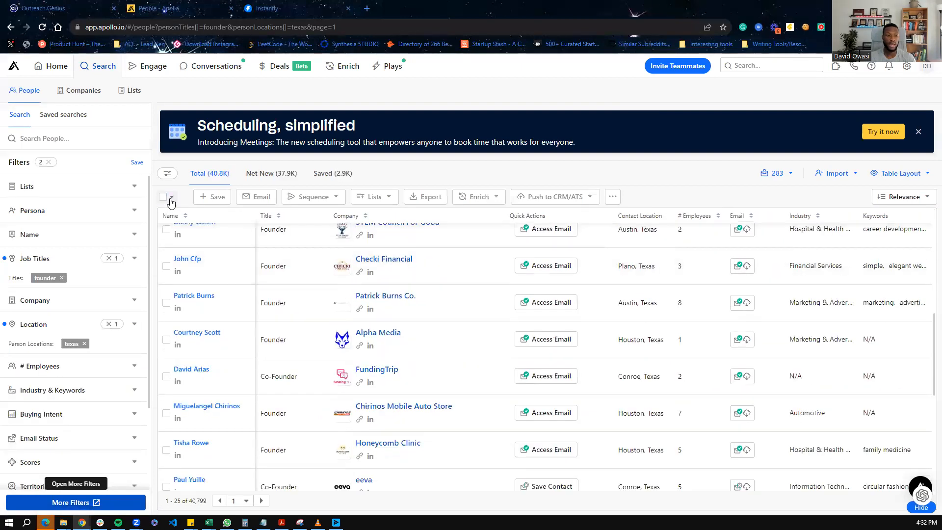
click(172, 197)
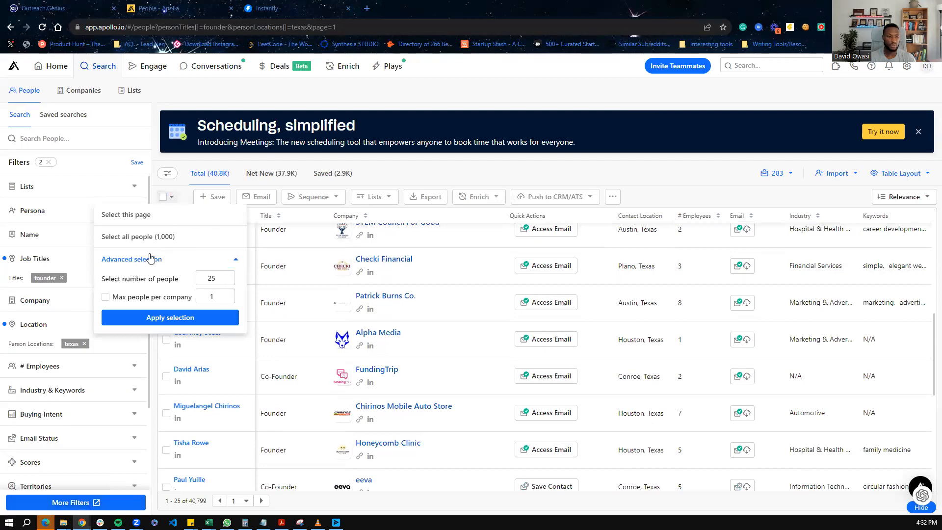
click(173, 237)
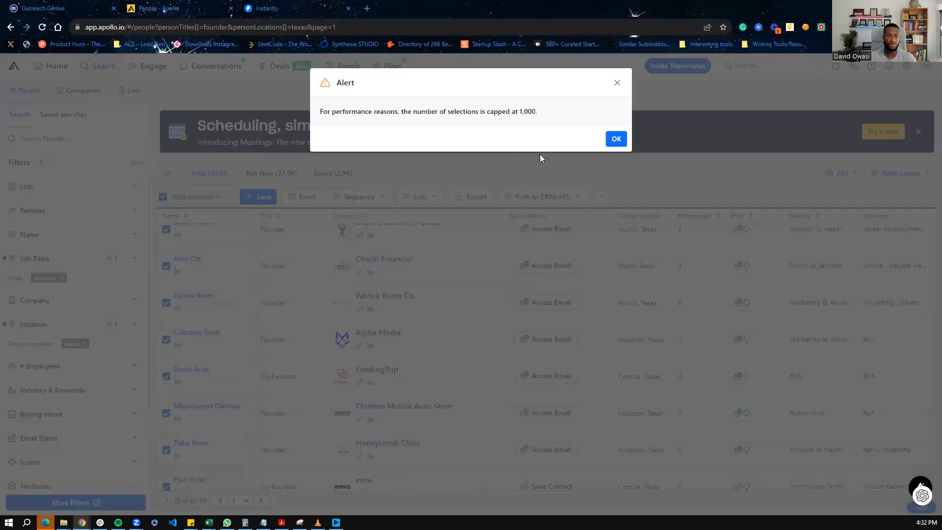
click(615, 139)
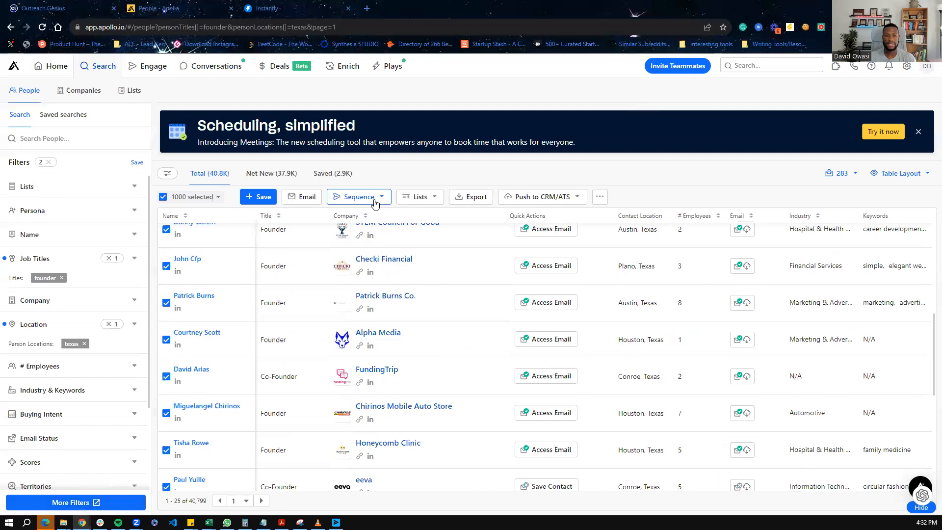
Choose verified emails only in the CSV export options for the selected people, and close the dialog without exporting
click(462, 198)
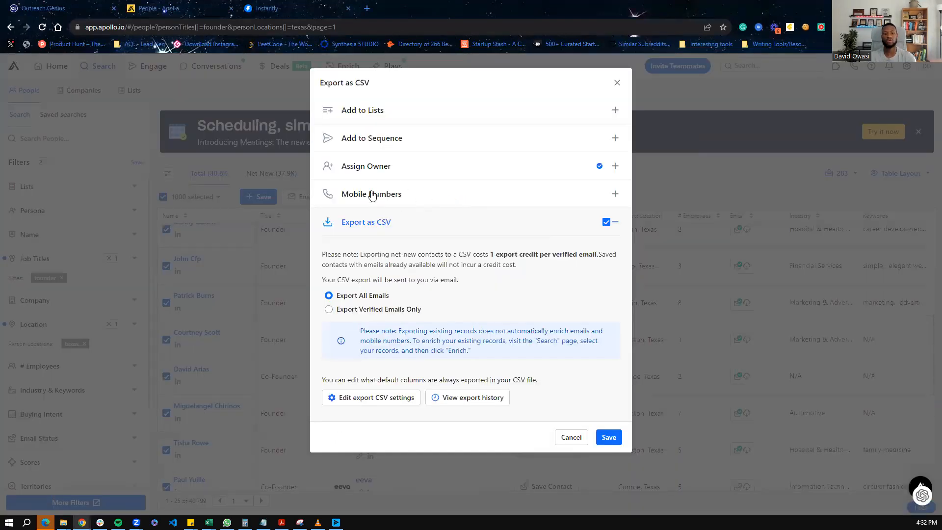
click(351, 311)
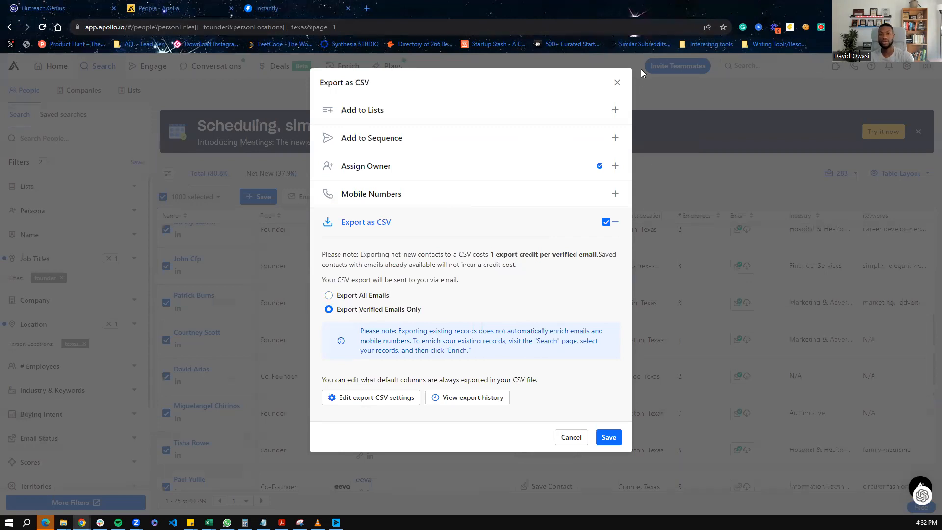
click(617, 84)
Switch back to Outreach Genius and try to submit the Test campaign with its mapped fields
click(74, 9)
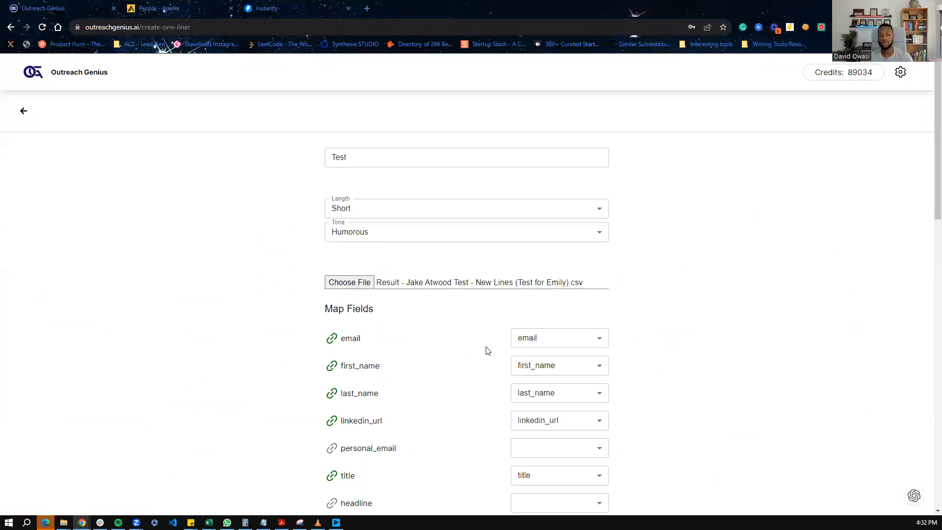
scroll(488, 351, down, 2)
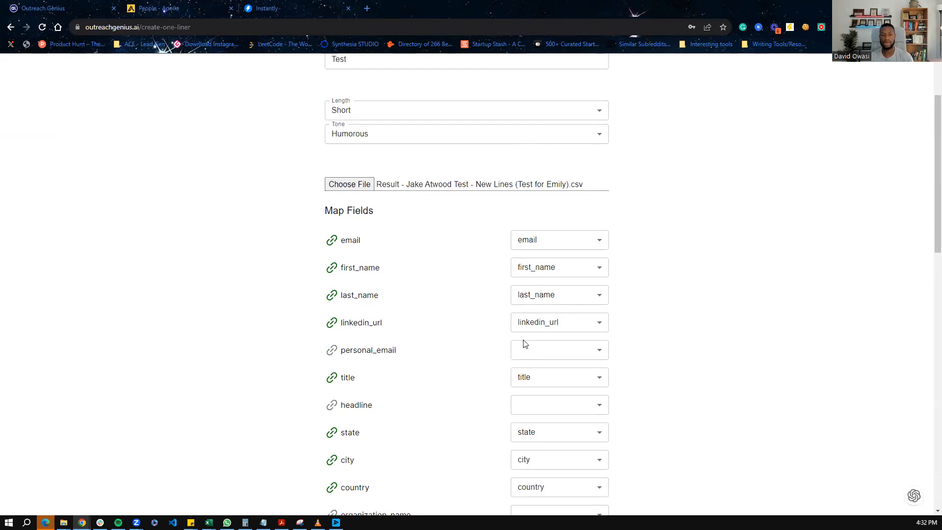
scroll(566, 327, down, 2)
scroll(567, 327, down, 13)
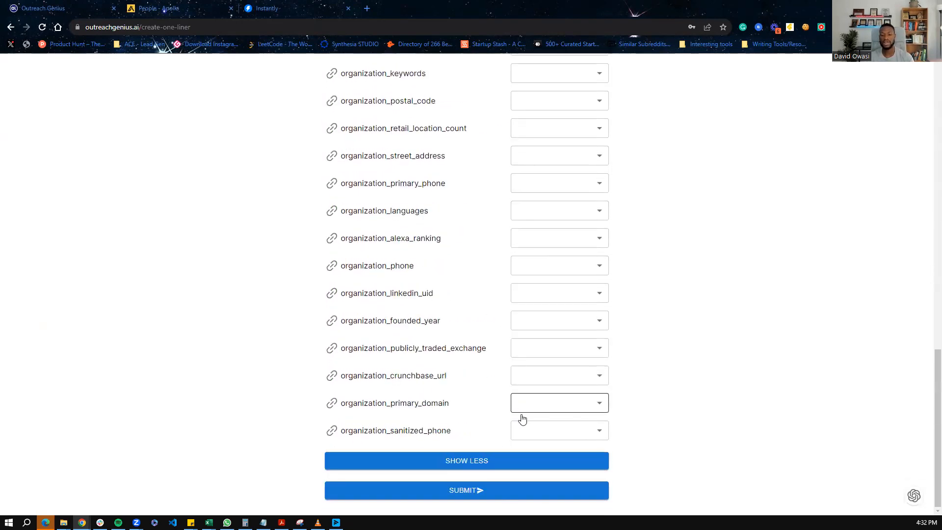
click(476, 491)
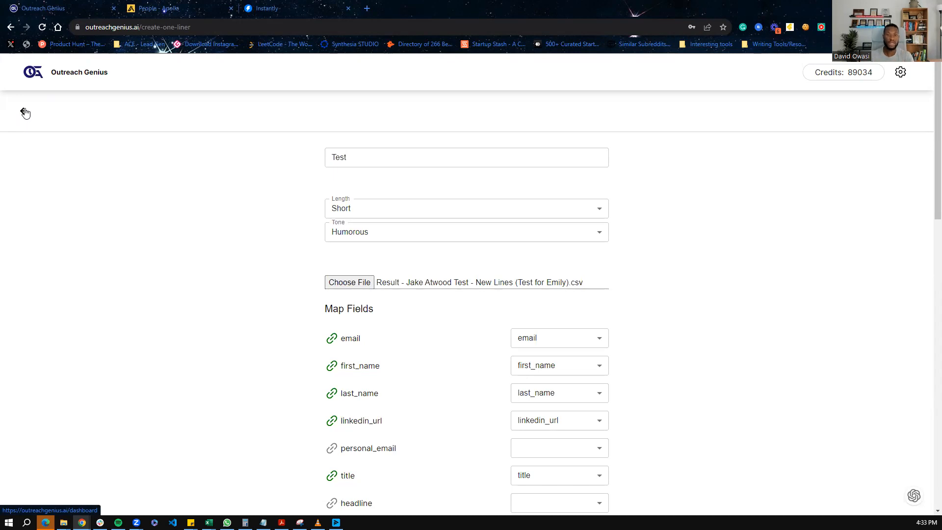
Open test campaign 1 from the dashboard and examine page 2 of its first lines, highlighting General_Acheivement in the column heading
click(25, 114)
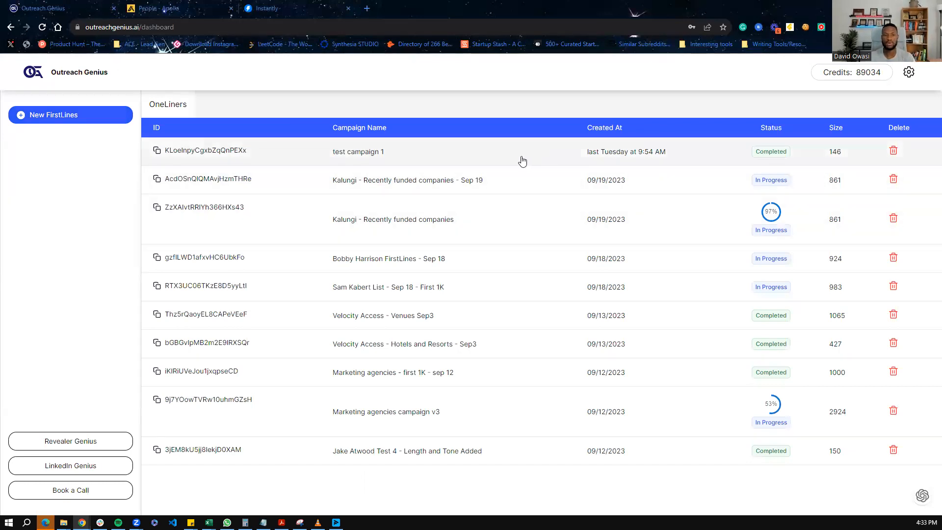
click(521, 158)
click(479, 163)
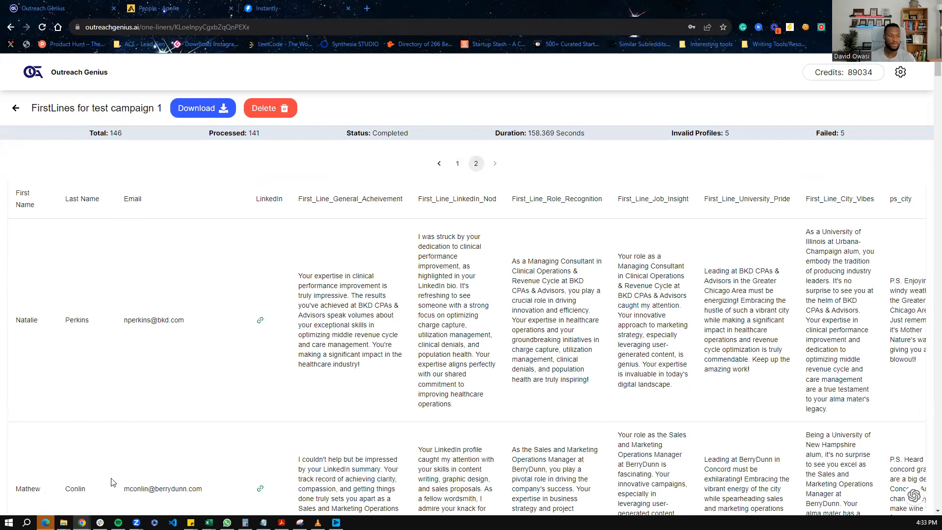
scroll(202, 351, down, 2)
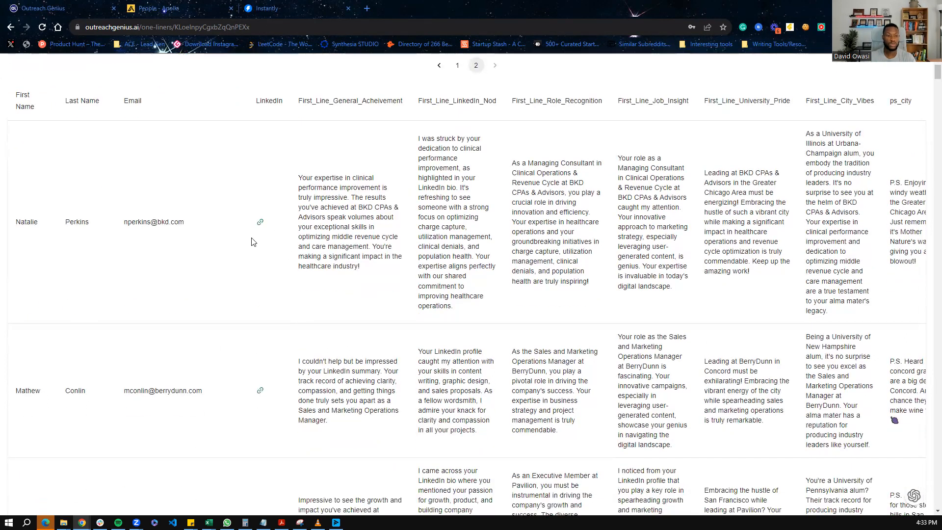
scroll(345, 206, up, 2)
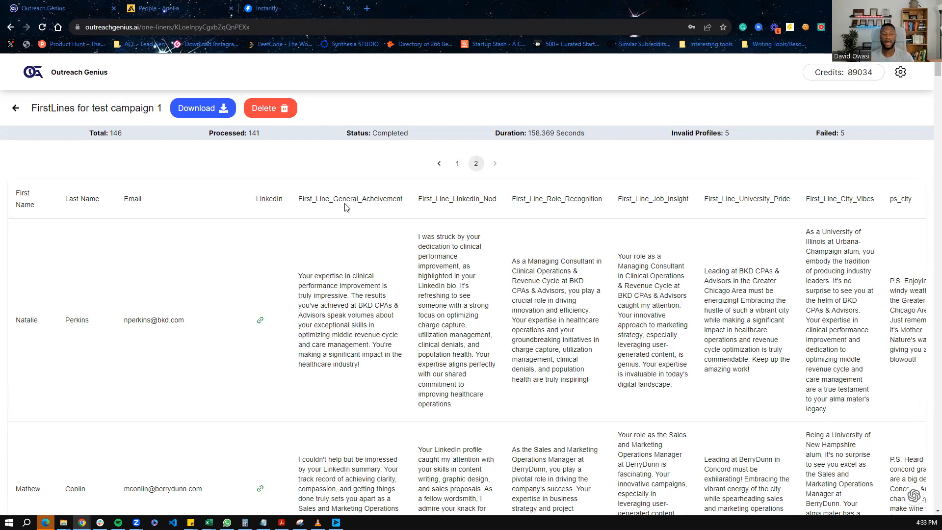
scroll(332, 168, down, 1)
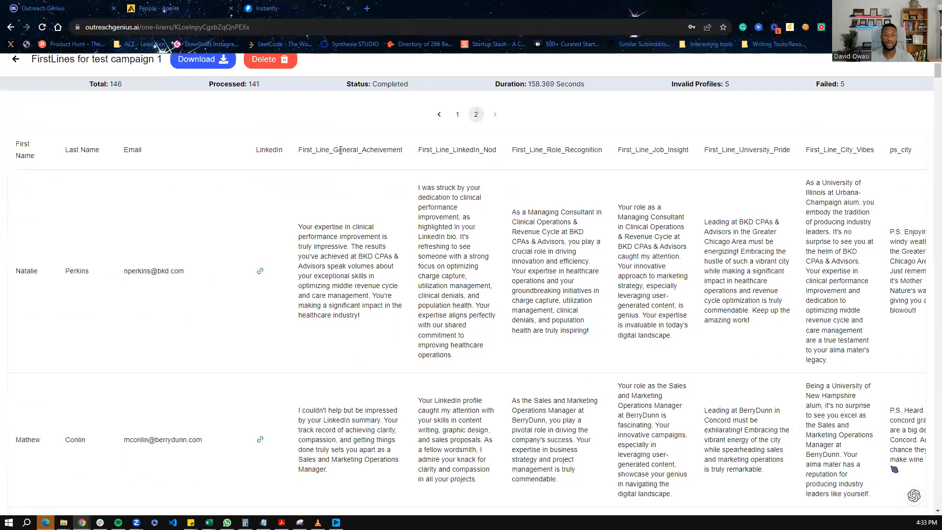
drag(334, 150, 404, 155)
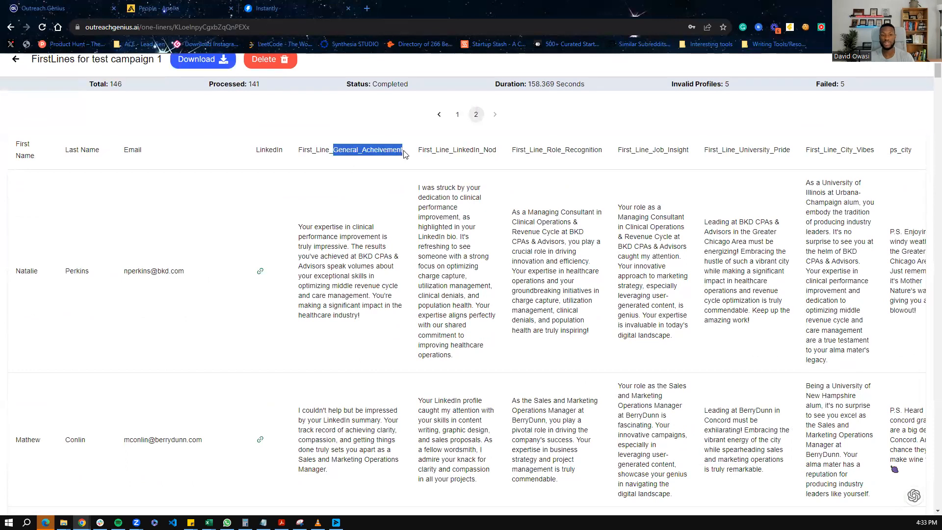
Examine the first-line columns by highlighting the LinkedIn_Nod, Role_Recognition, Job_Insight, University_Pride and City_Vibes headings
click(313, 226)
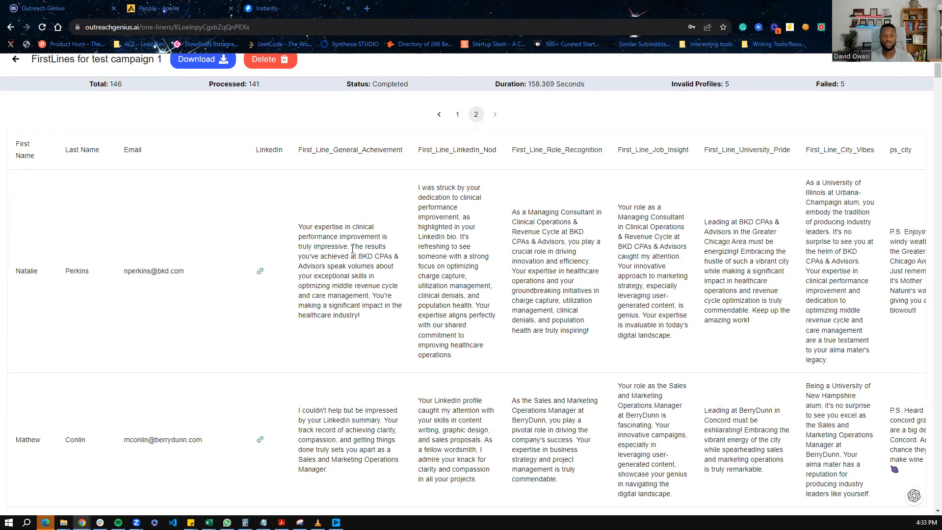
drag(359, 256, 383, 260)
click(385, 265)
drag(453, 150, 494, 161)
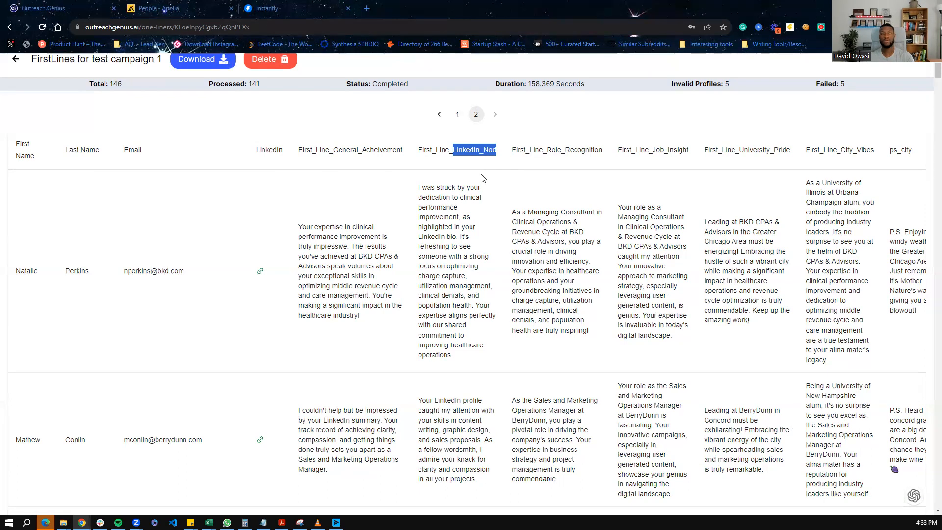
drag(547, 150, 602, 158)
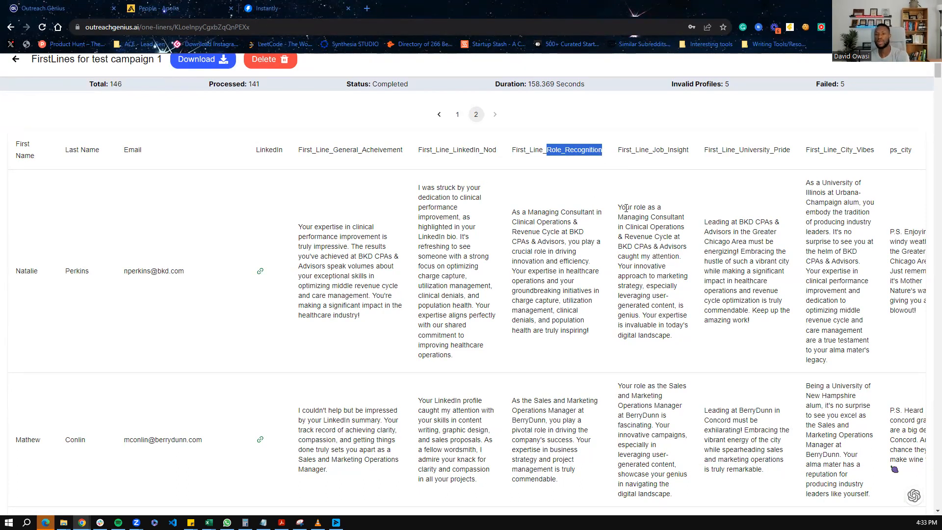
click(681, 147)
drag(656, 149, 695, 155)
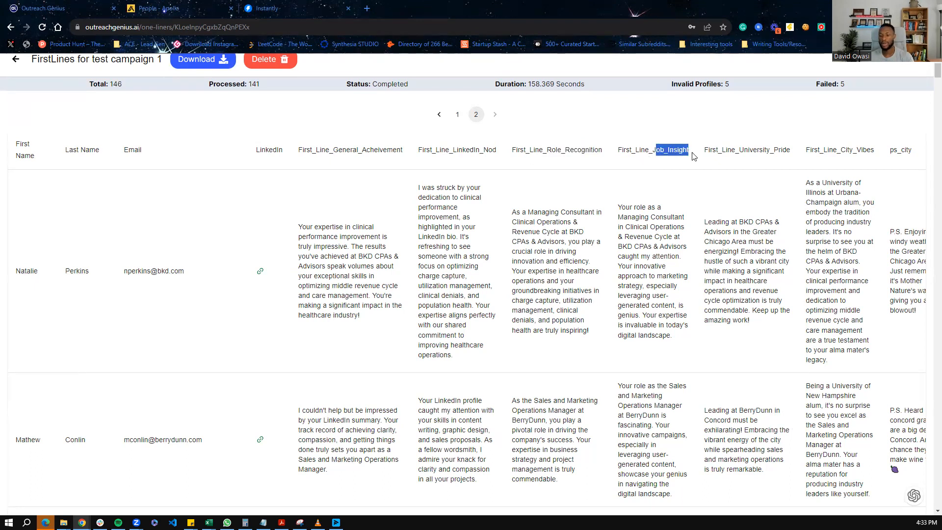
scroll(740, 168, right, 4)
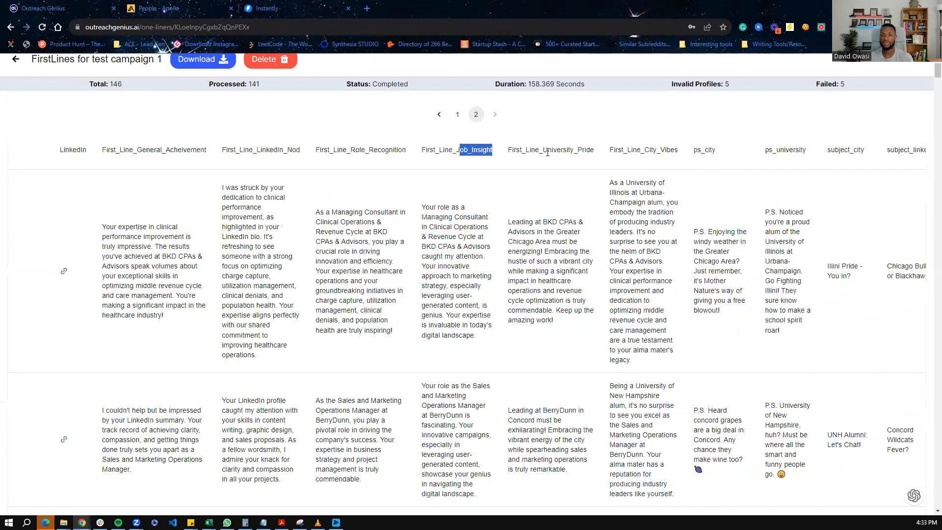
drag(587, 151, 548, 150)
drag(645, 150, 677, 162)
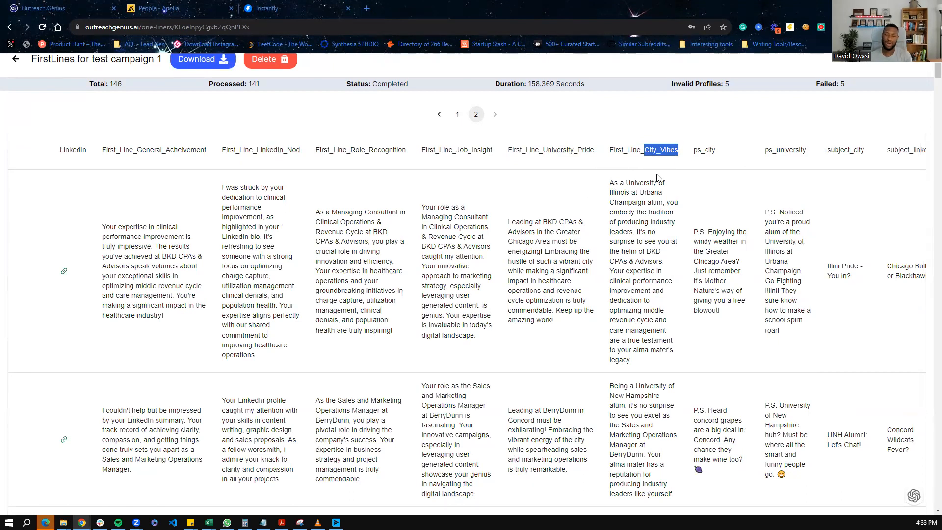
Examine the P.S. and subject-line columns, highlighting the ps_city and subject_city headings
scroll(659, 185, down, 1)
scroll(656, 179, up, 2)
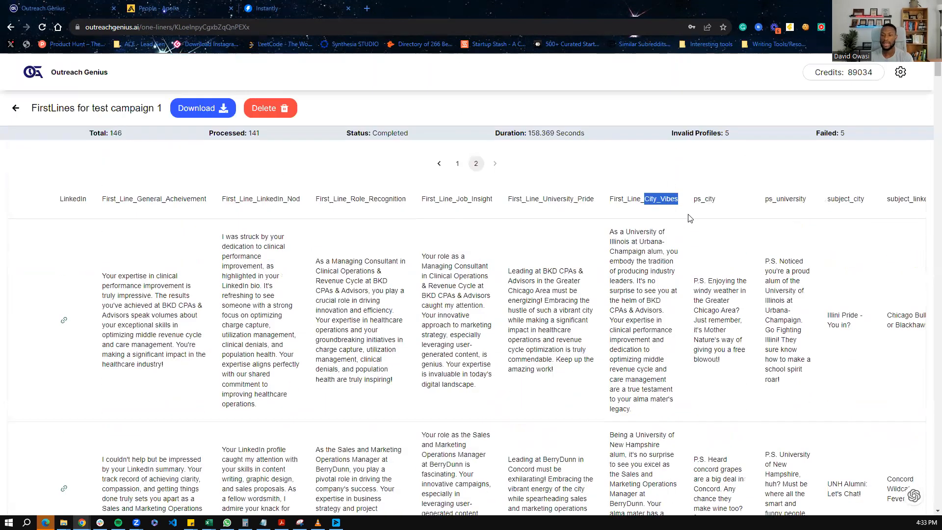
scroll(689, 211, right, 1)
scroll(644, 202, right, 3)
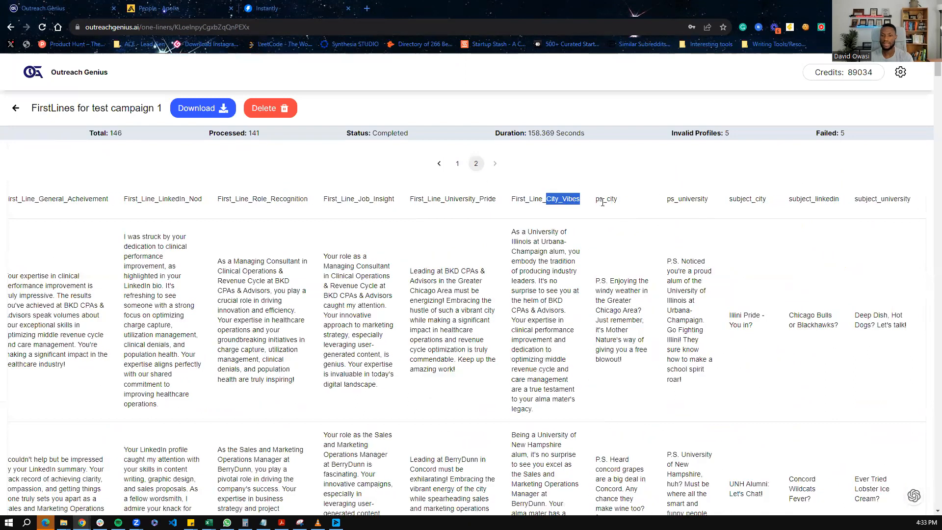
drag(600, 199, 611, 201)
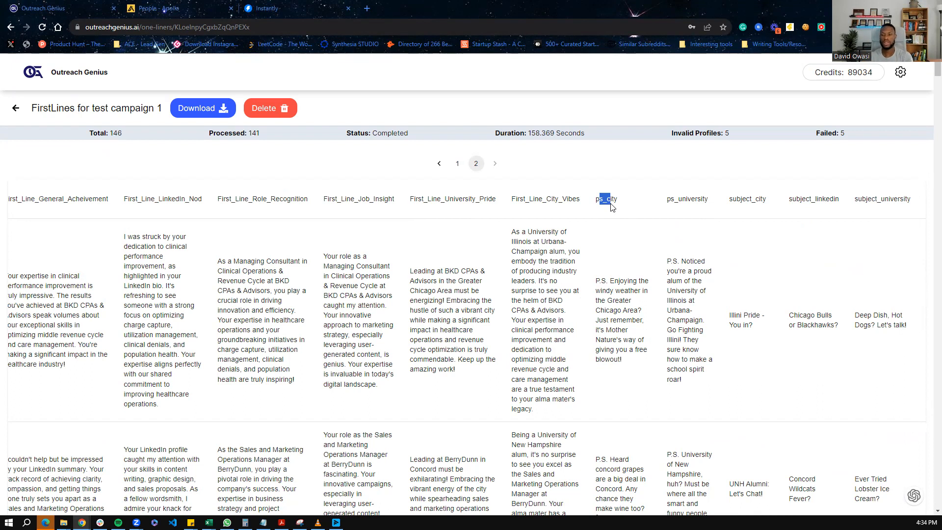
drag(664, 202, 792, 202)
click(681, 212)
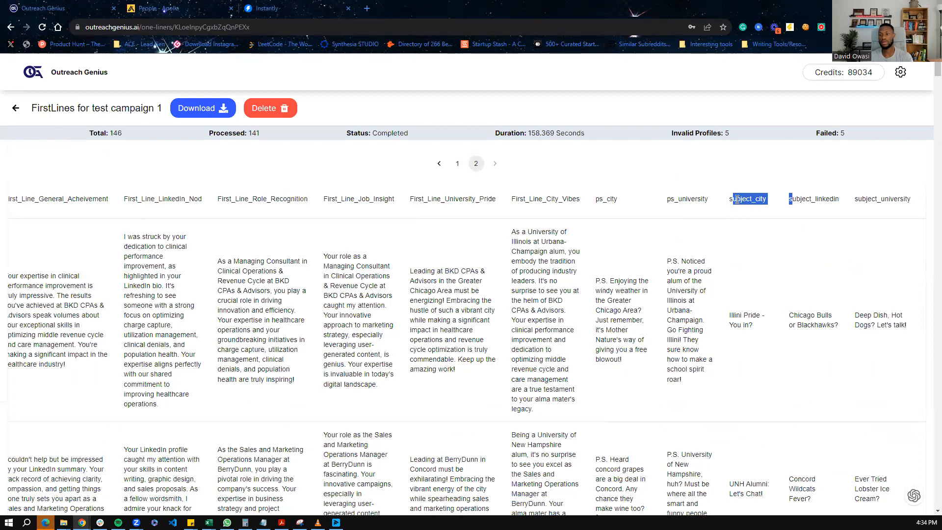
click(878, 195)
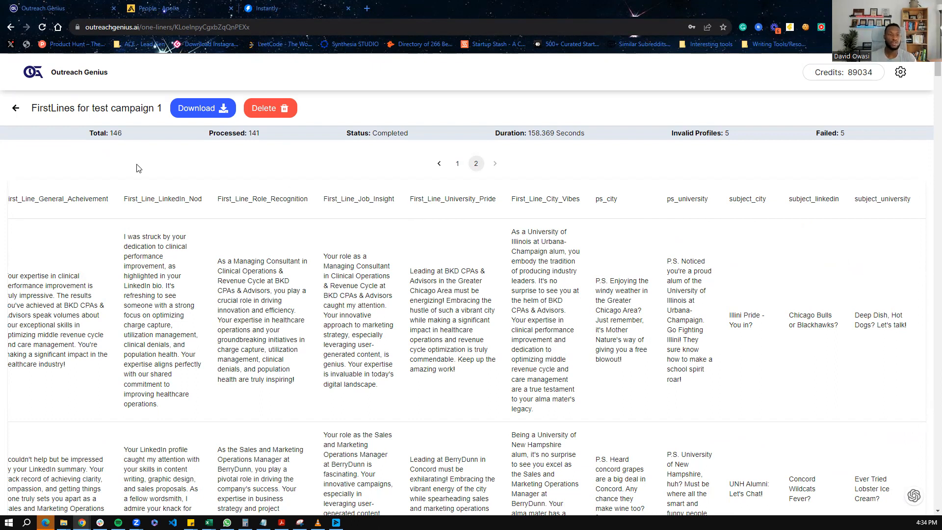
Start downloading the test campaign 1 results as a CSV file, and cancel the save
click(207, 107)
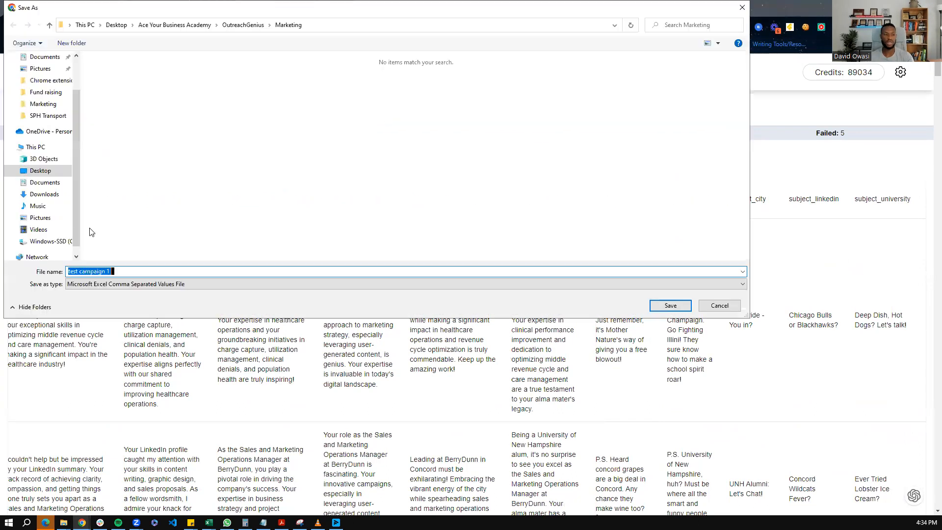
click(717, 305)
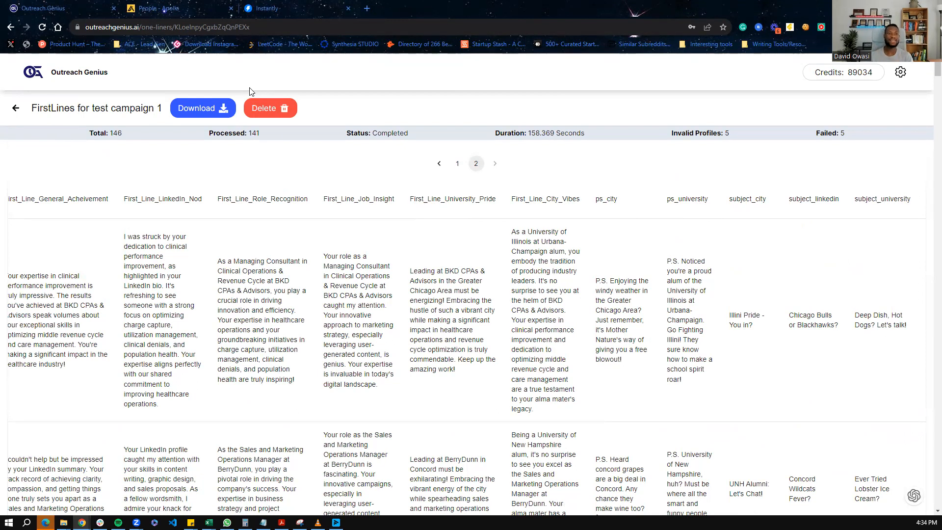
Switch to Instantly, open the instantly.ai website in a new browser tab, and look over its homepage
click(312, 10)
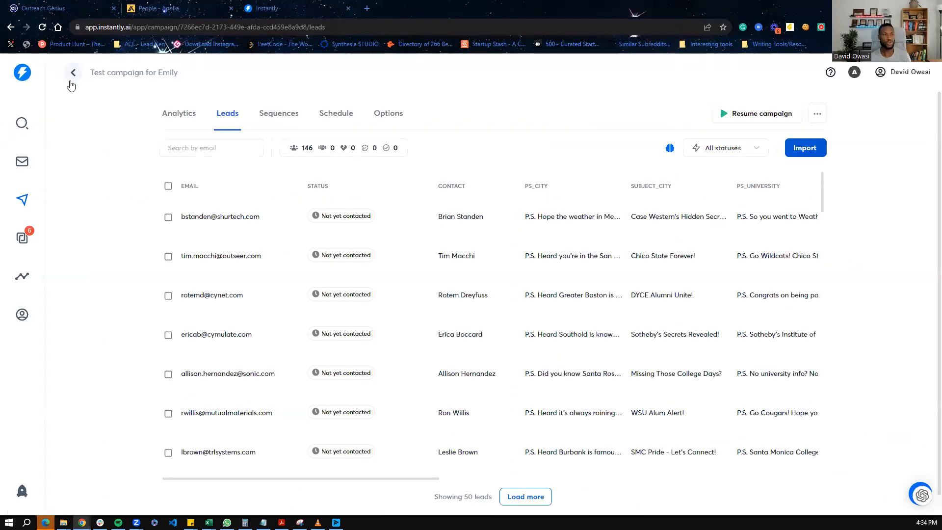
click(367, 8)
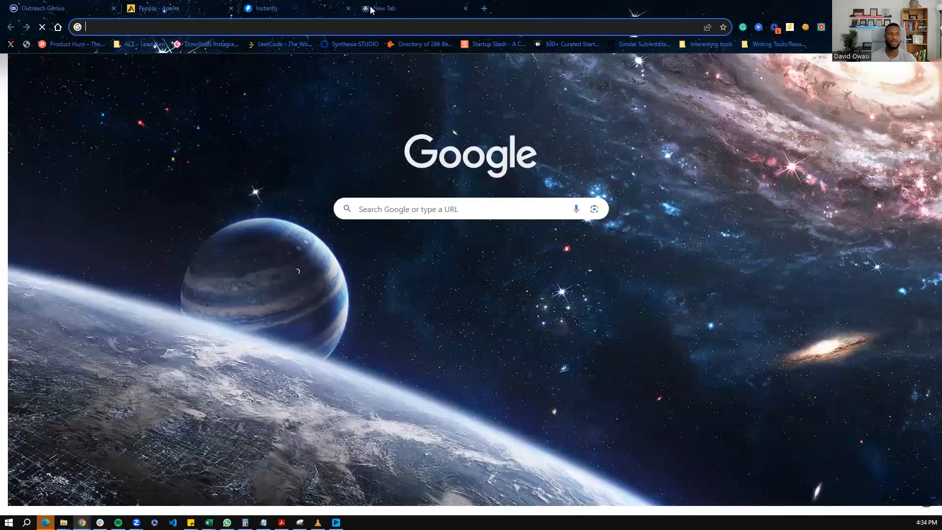
text(instantly.ai/pricing)
key(Return)
click(204, 88)
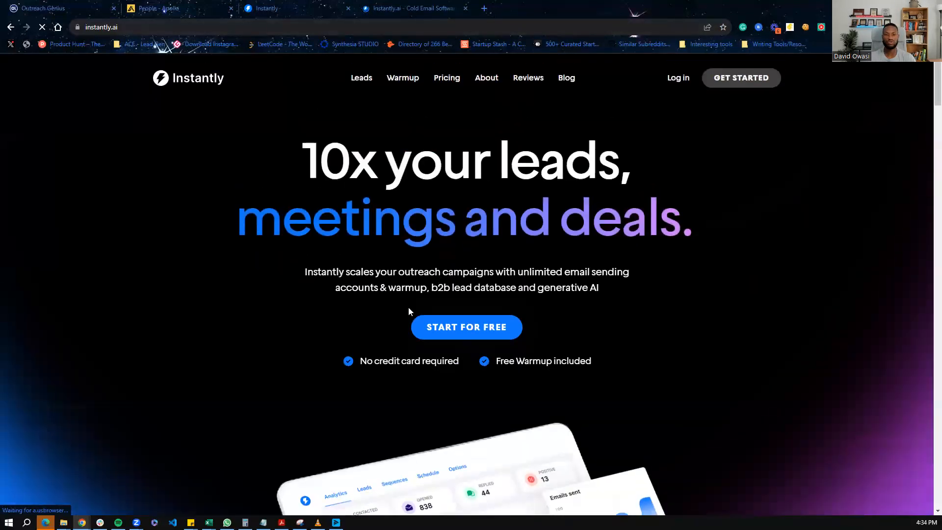
scroll(409, 311, down, 4)
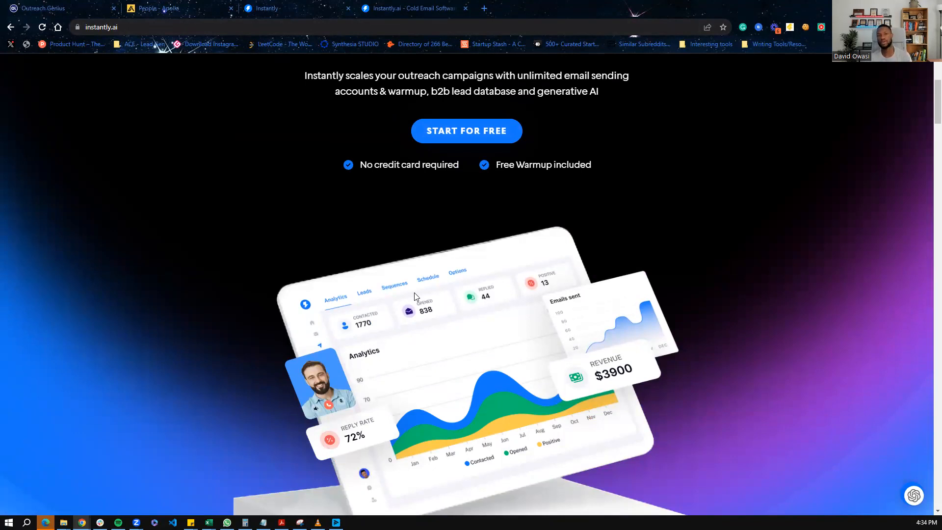
Return to the campaign list in the Instantly app and view the new campaign form without creating a campaign
click(298, 12)
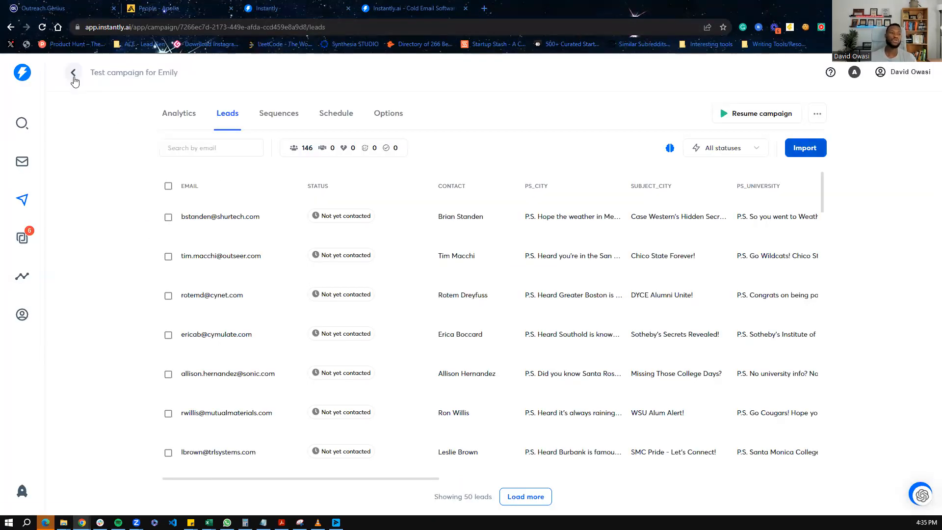
click(73, 72)
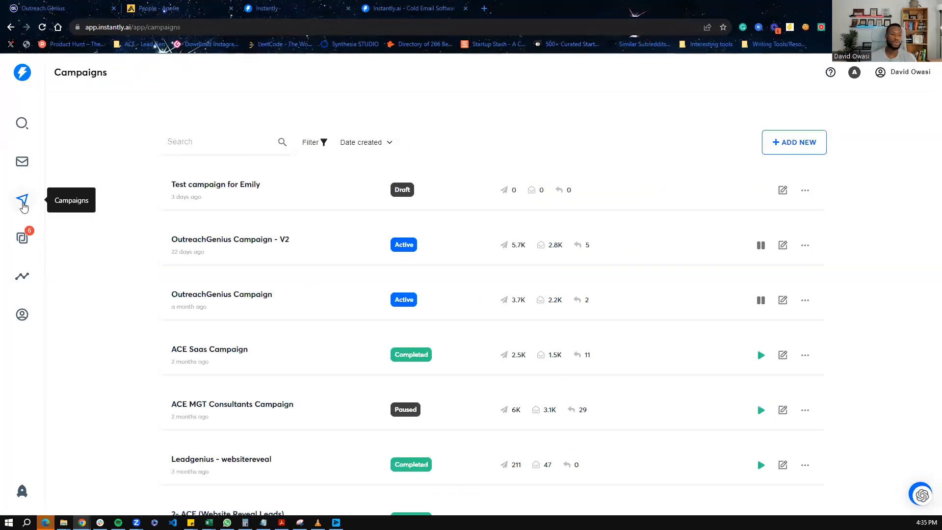
click(24, 202)
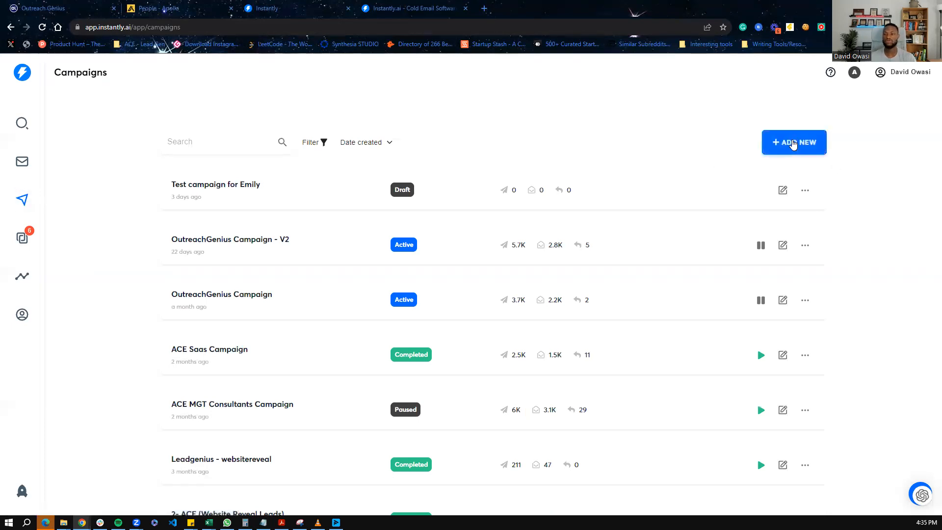
click(794, 142)
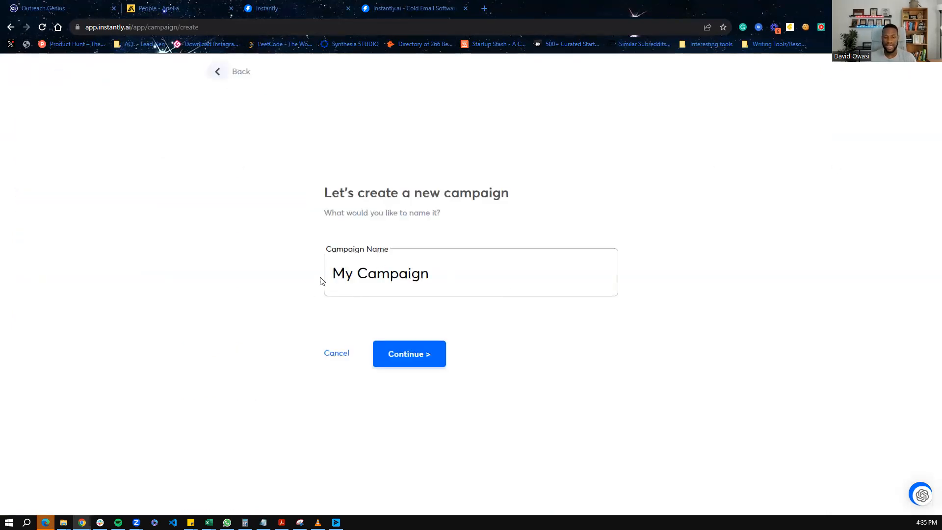
click(217, 72)
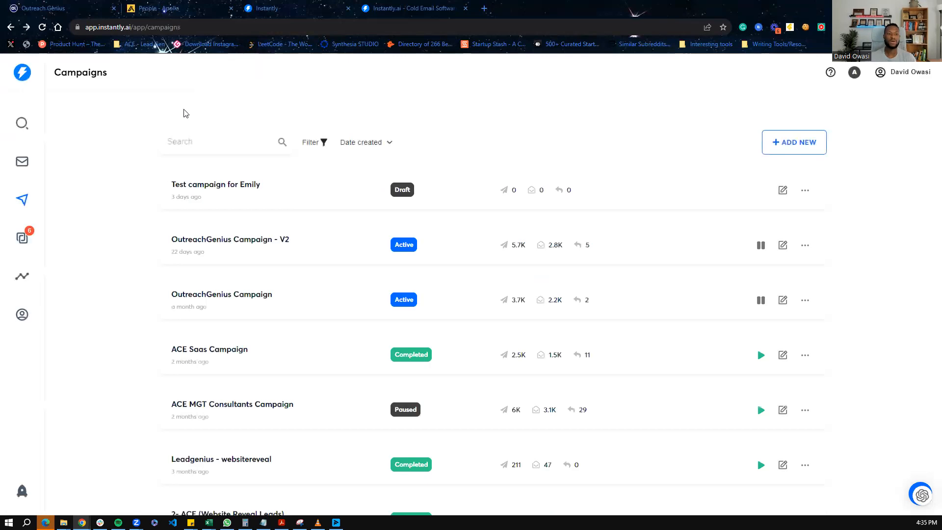
Open the leads of the draft test campaign and start a lead import by CSV upload
click(215, 185)
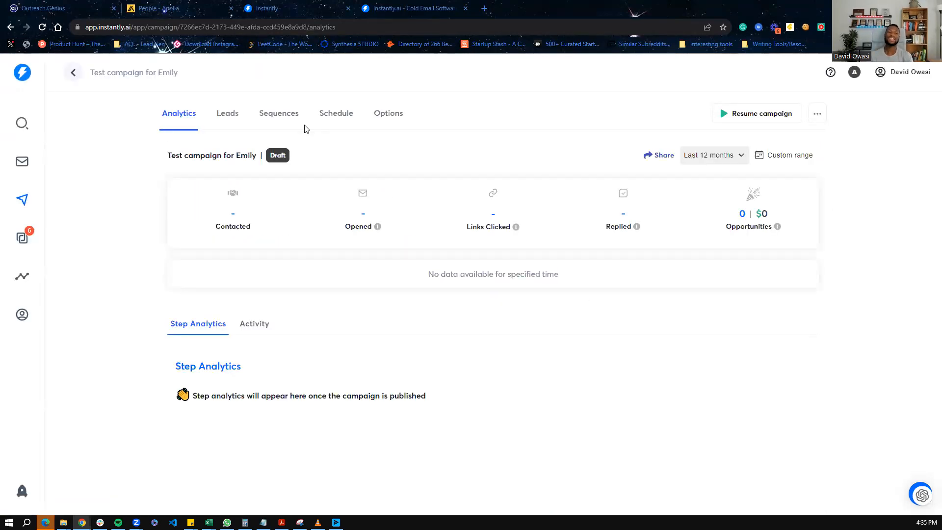
click(234, 117)
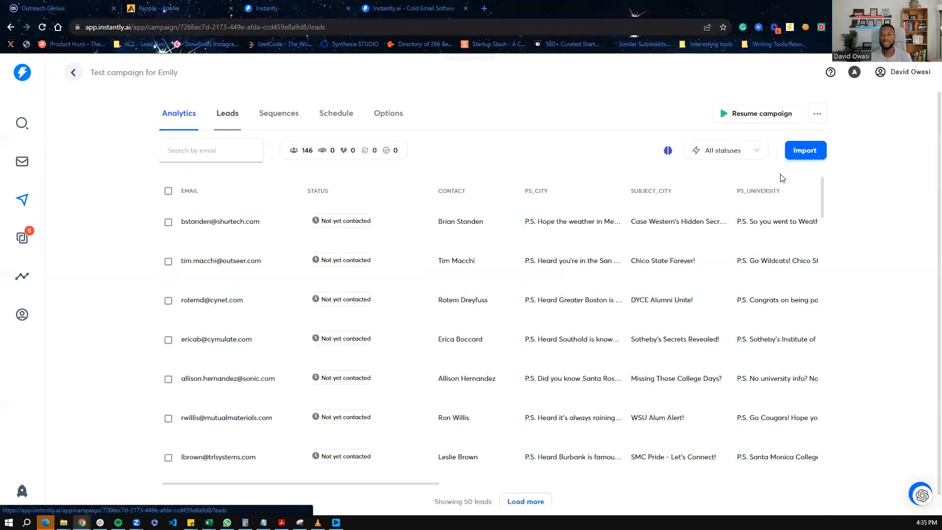
click(806, 151)
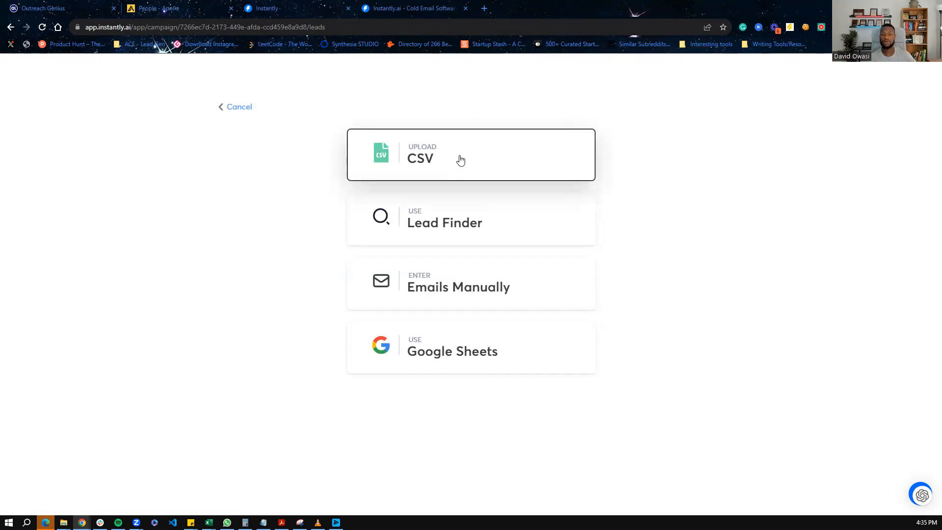
click(460, 160)
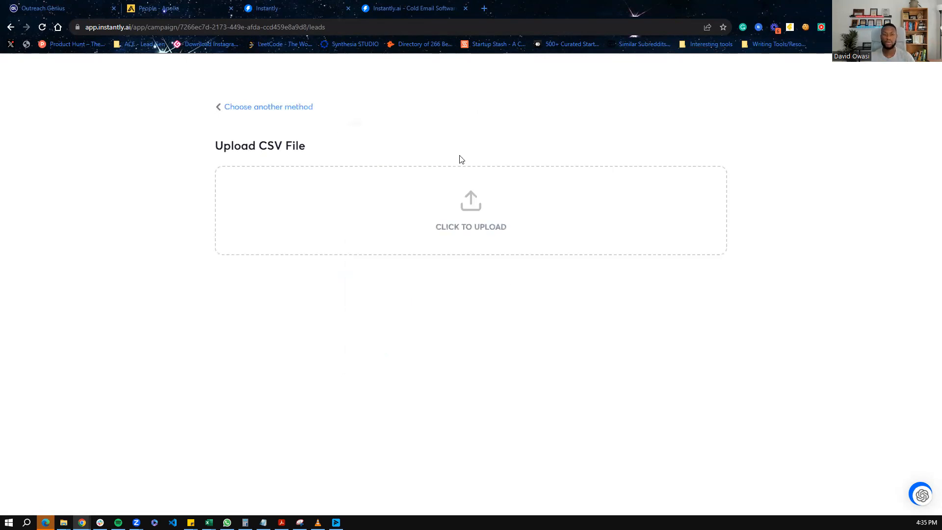
Upload the Result CSV file of new lines from the recent files in Quick access
click(451, 227)
scroll(35, 118, up, 2)
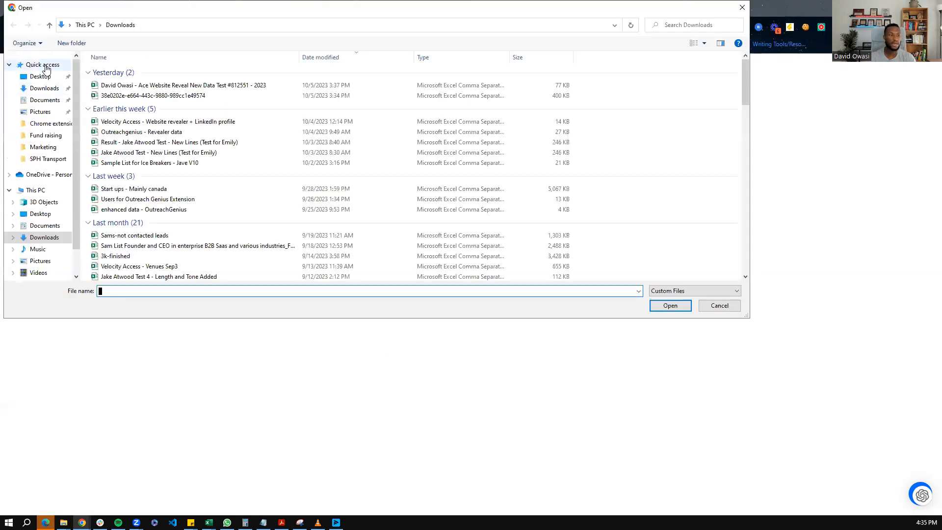
click(40, 64)
click(171, 164)
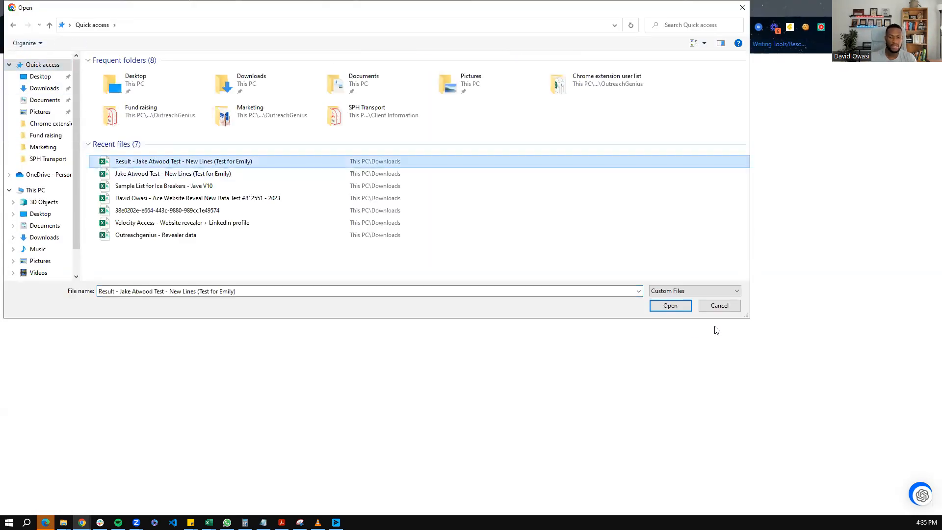
click(670, 305)
Review the email and name column mappings and the available types for first_name, keeping it as First Name
scroll(369, 259, down, 2)
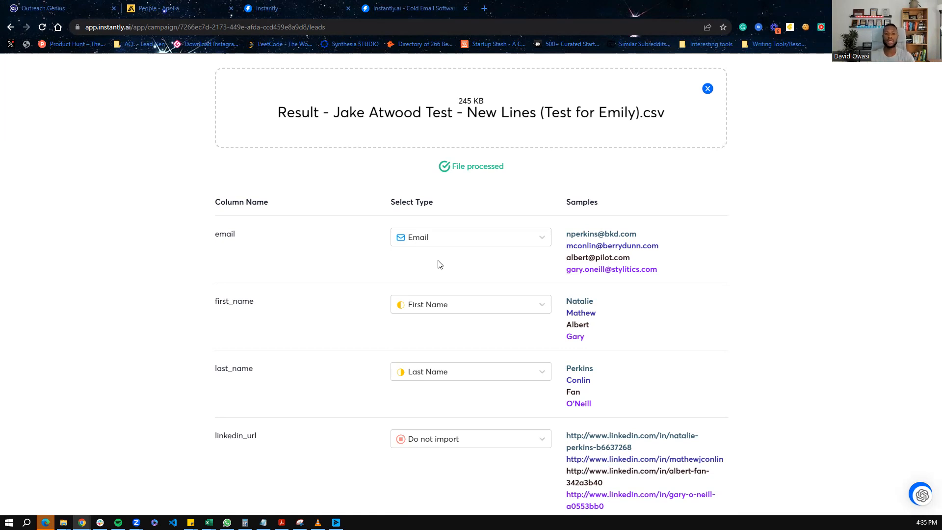
scroll(507, 208, down, 1)
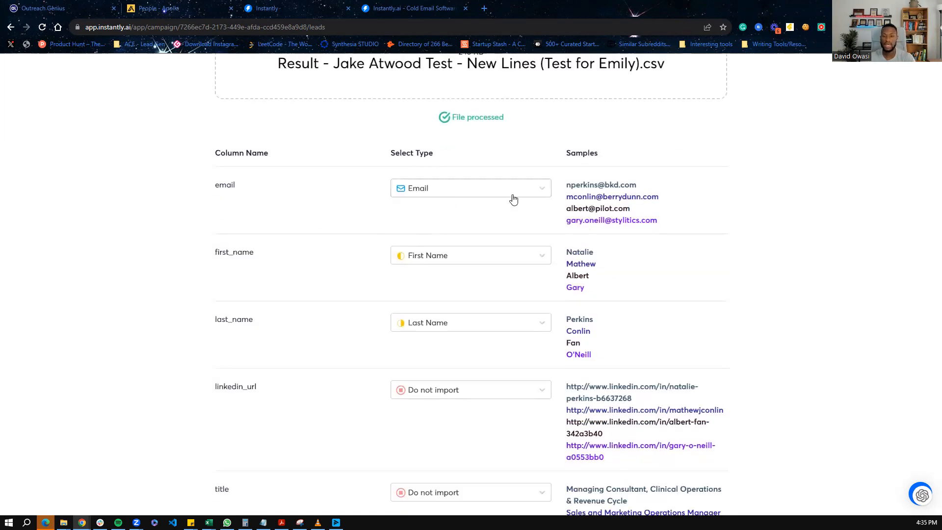
click(428, 261)
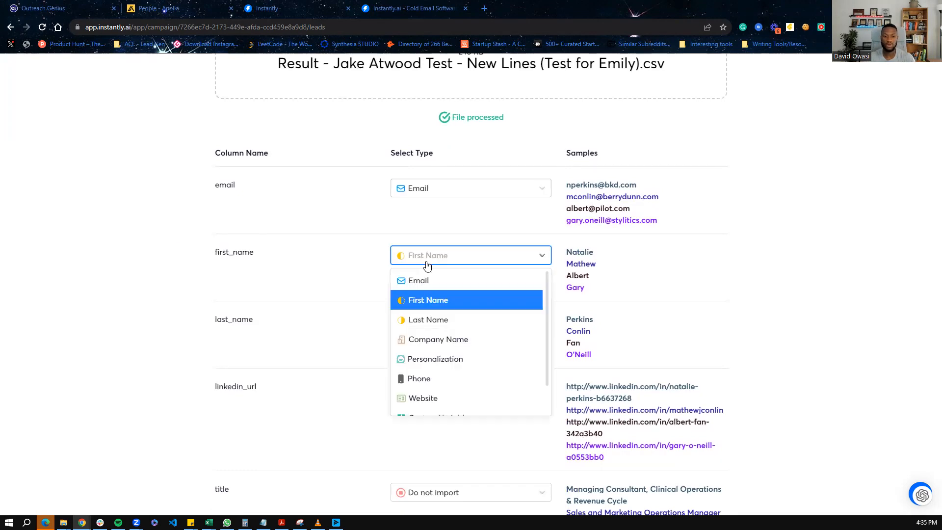
scroll(439, 296, down, 2)
scroll(443, 298, up, 2)
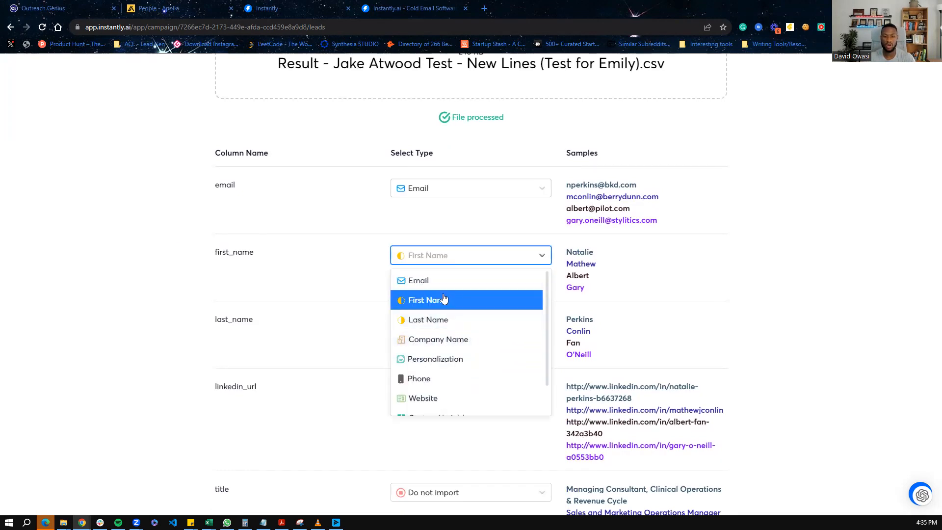
click(863, 240)
Review the mappings from last_name through country and the types offered for linkedin_url, keeping it as Do not import
scroll(473, 300, down, 1)
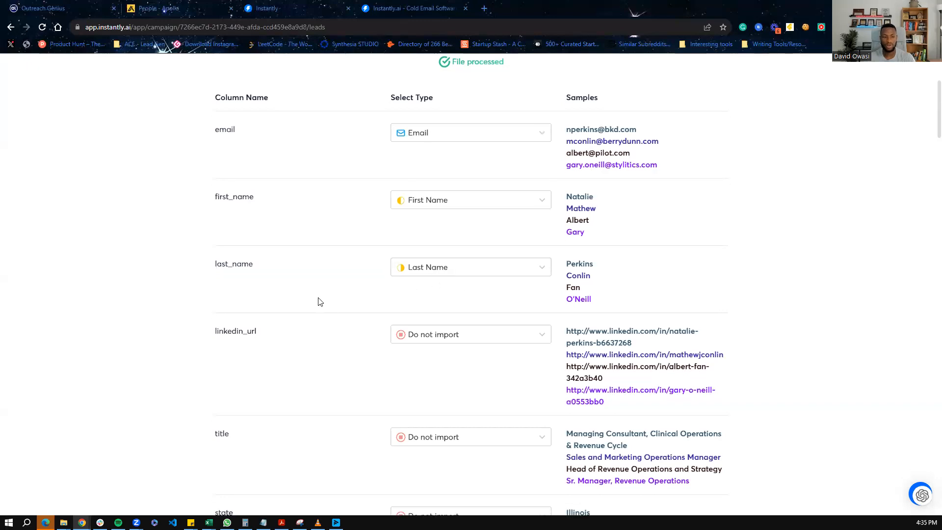
scroll(344, 284, down, 2)
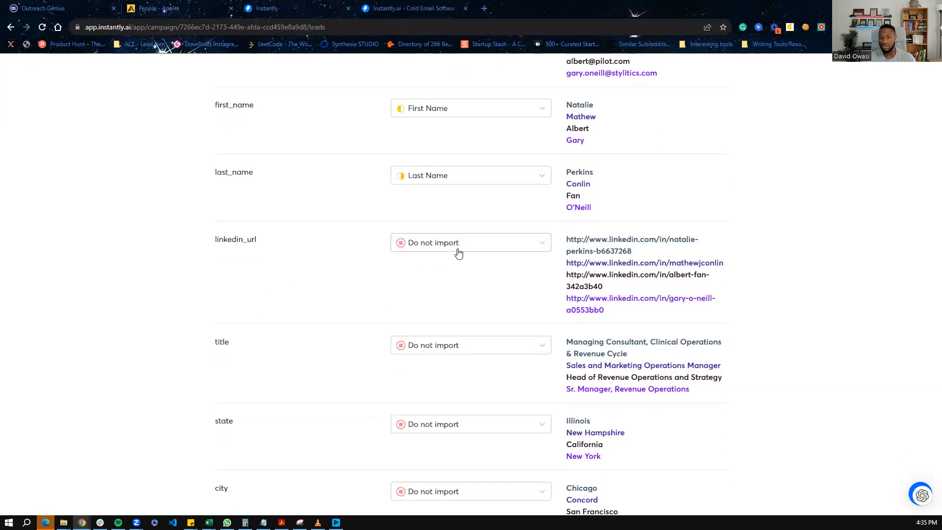
scroll(453, 263, down, 1)
click(464, 205)
scroll(452, 277, up, 1)
scroll(479, 255, down, 1)
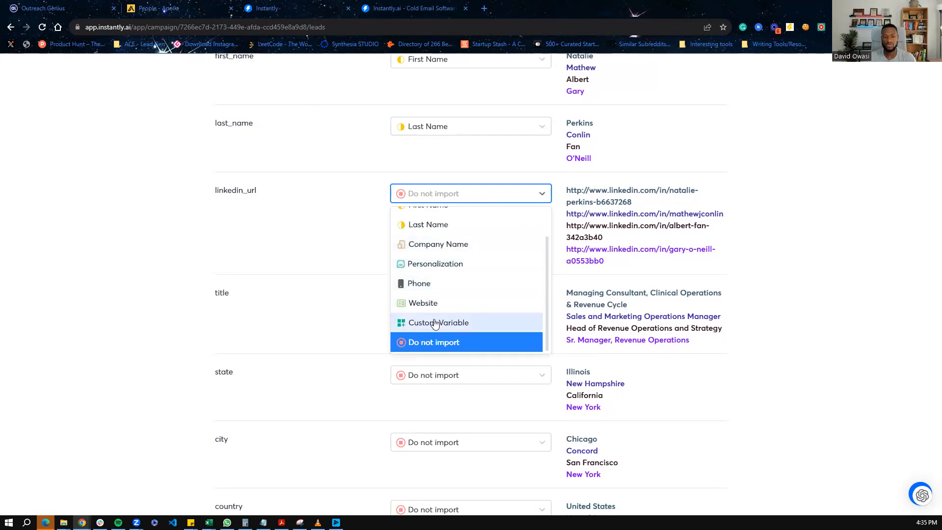
click(780, 237)
scroll(331, 228, down, 2)
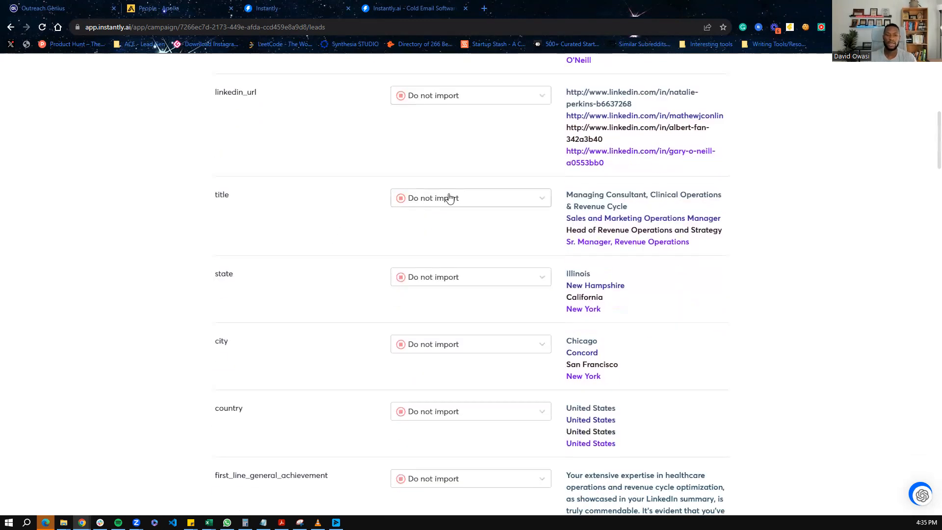
scroll(267, 240, down, 2)
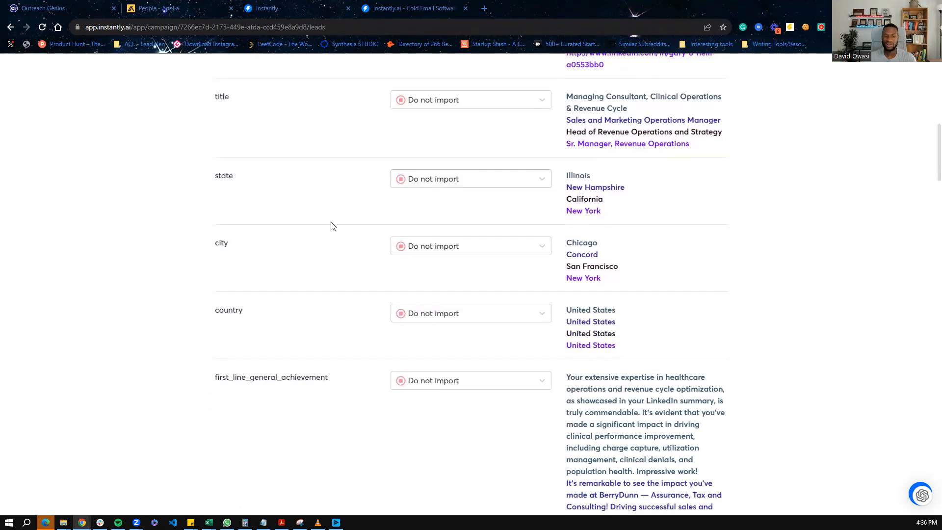
scroll(343, 294, down, 1)
scroll(370, 295, down, 3)
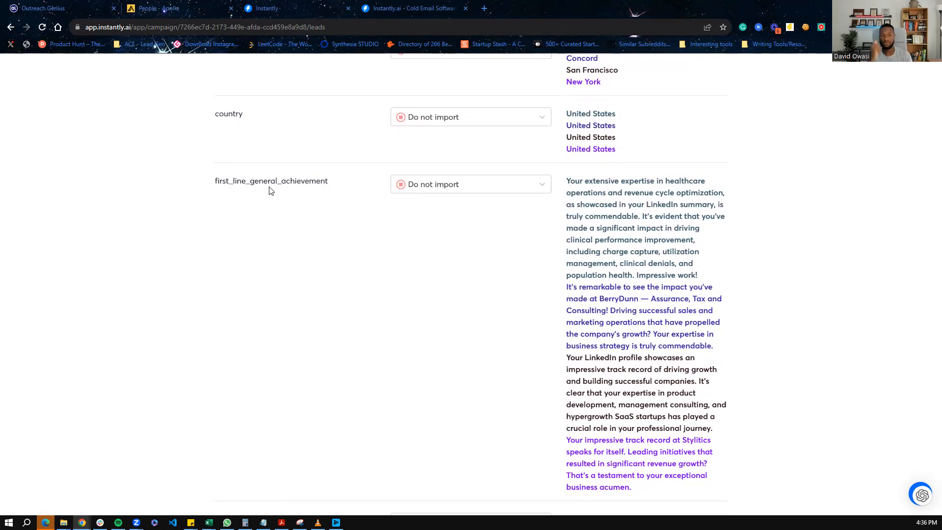
Map the first_line_general_achievement and first_line_job_insight columns to Custom Variable
scroll(269, 191, down, 4)
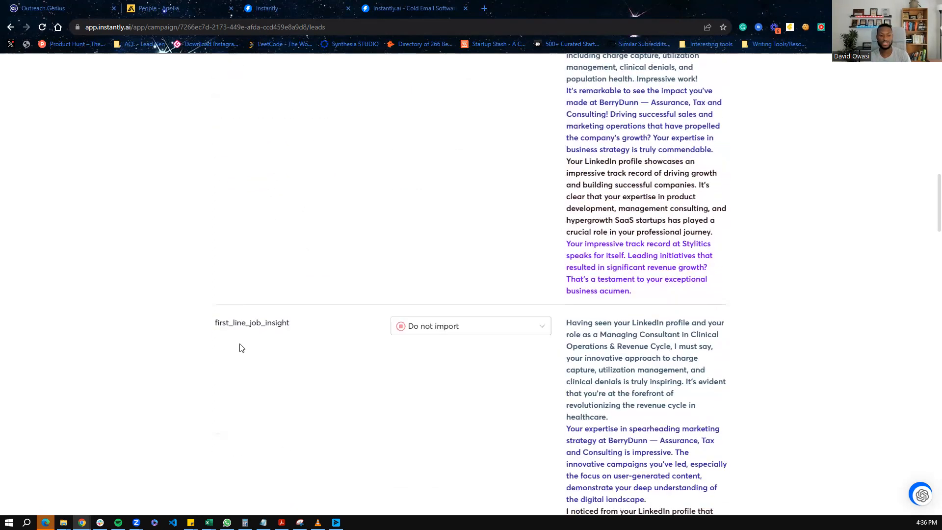
scroll(379, 337, up, 2)
scroll(418, 216, up, 2)
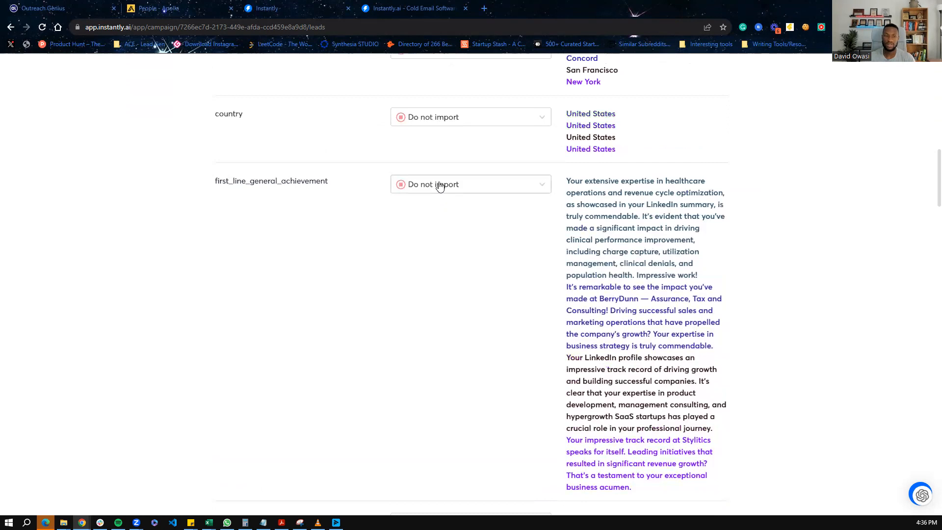
click(438, 185)
click(267, 229)
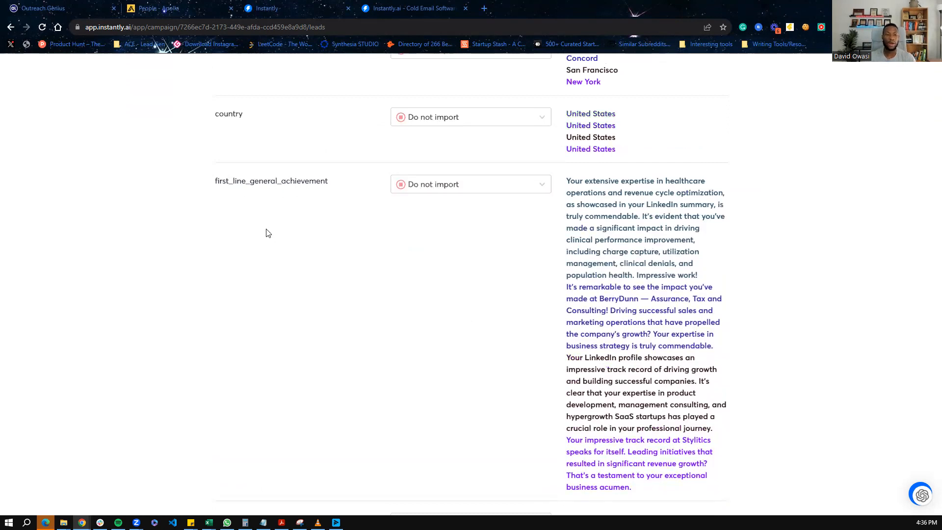
click(396, 190)
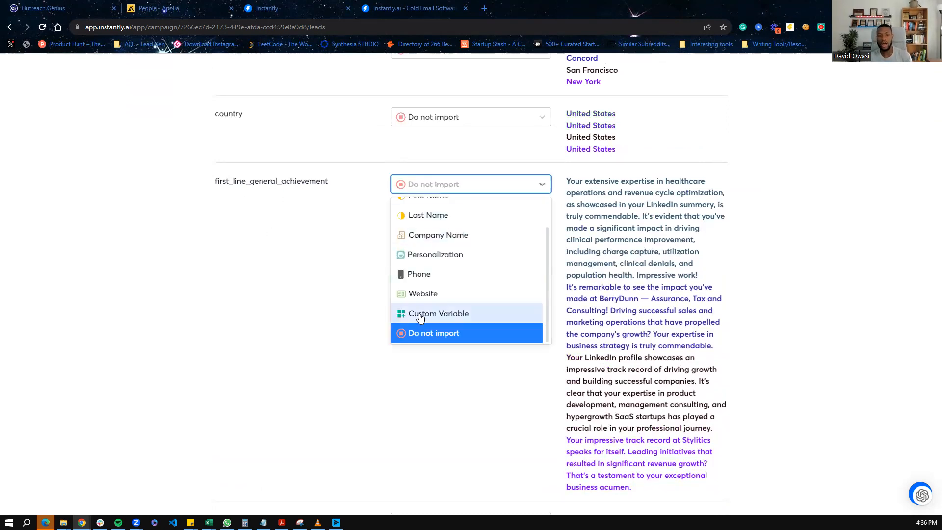
click(420, 313)
scroll(402, 282, down, 1)
scroll(402, 281, down, 4)
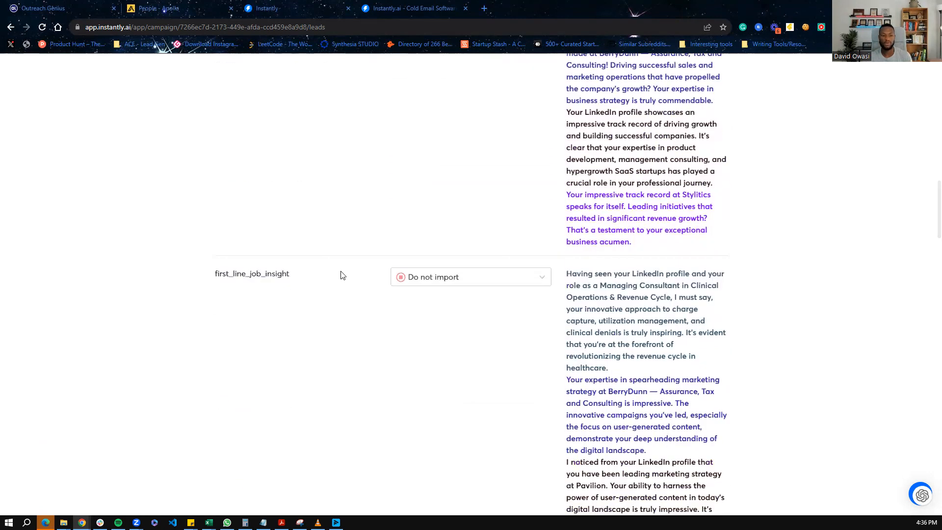
click(421, 284)
click(423, 406)
Map the first_line_linked_in_nod and first_line_role_recognition columns to Custom Variable
scroll(264, 352, down, 8)
click(441, 250)
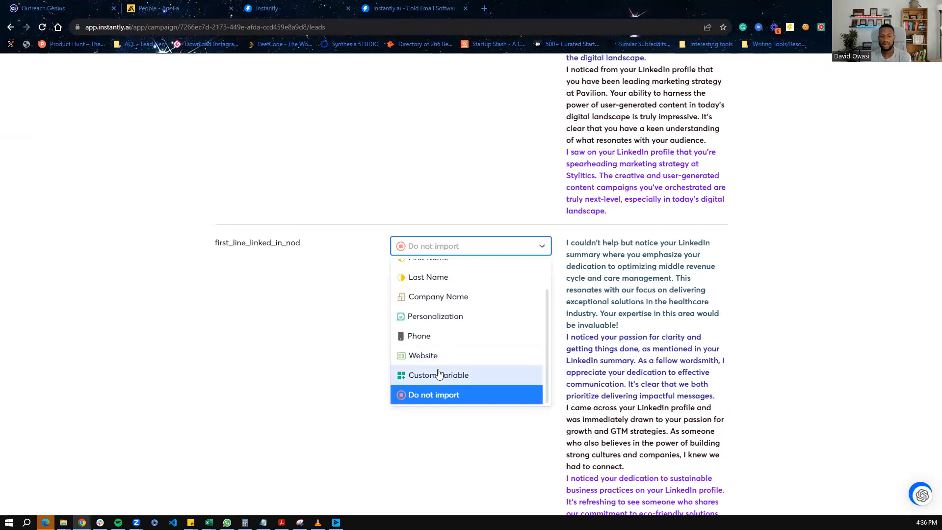
click(433, 375)
scroll(296, 295, down, 6)
click(436, 270)
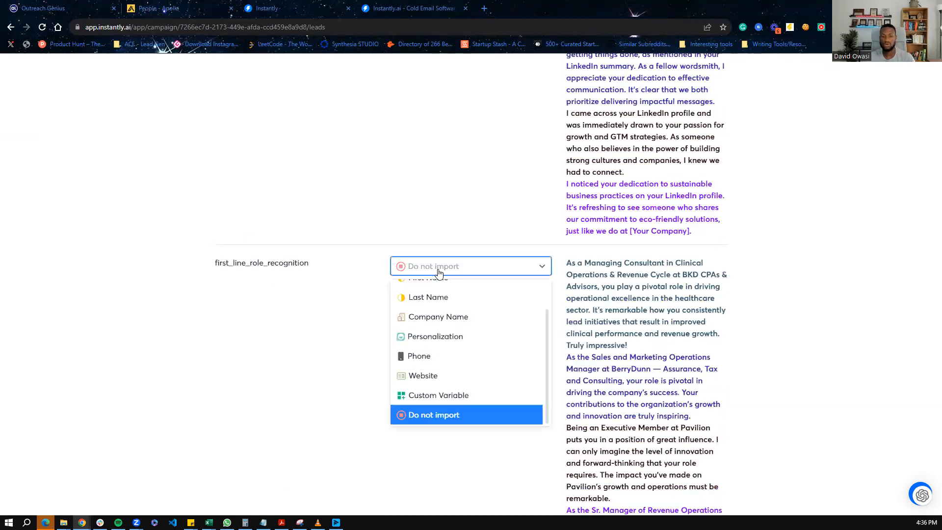
click(423, 394)
Map the first_line_university_pride and first_line_city_vibe columns to Custom Variable
scroll(276, 324, down, 8)
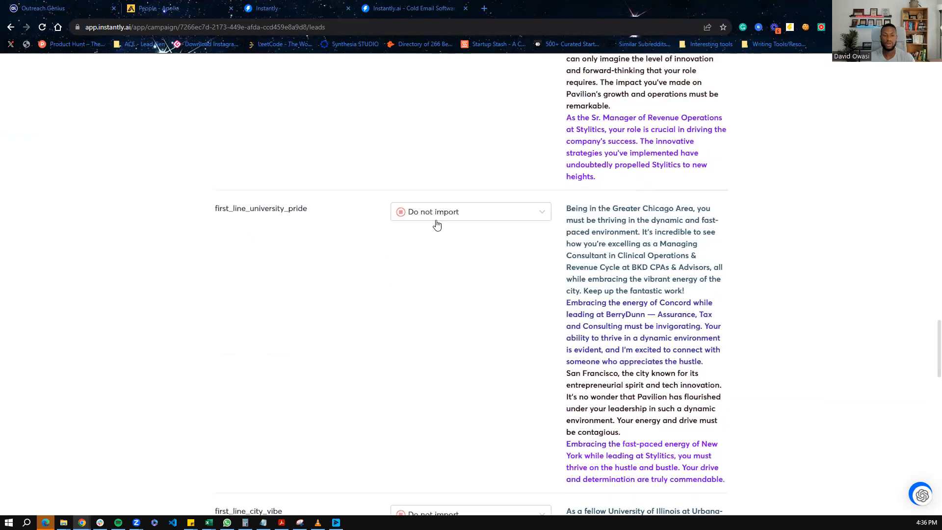
click(436, 216)
click(432, 339)
scroll(431, 280, down, 5)
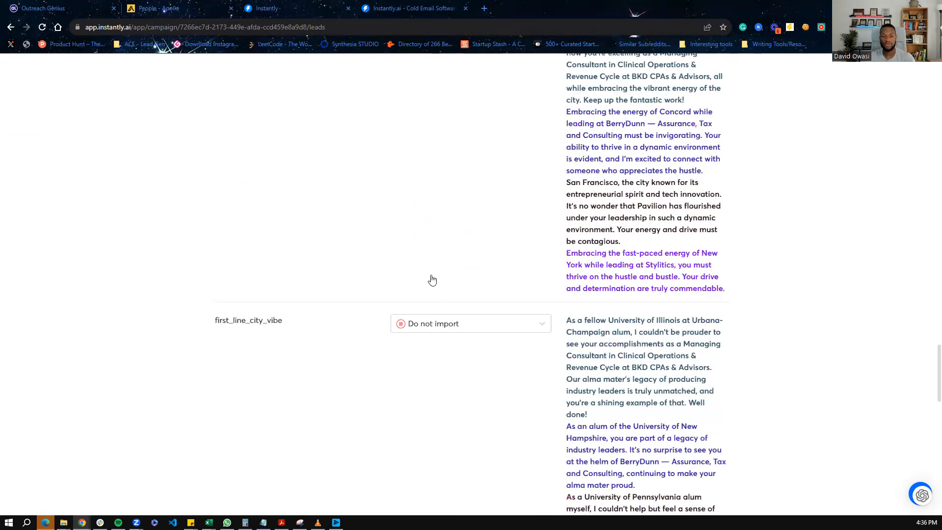
click(432, 269)
click(430, 395)
Map the ps_city and ps_university columns to Custom Variable
scroll(434, 360, down, 8)
click(432, 230)
click(419, 359)
scroll(415, 343, down, 4)
click(432, 179)
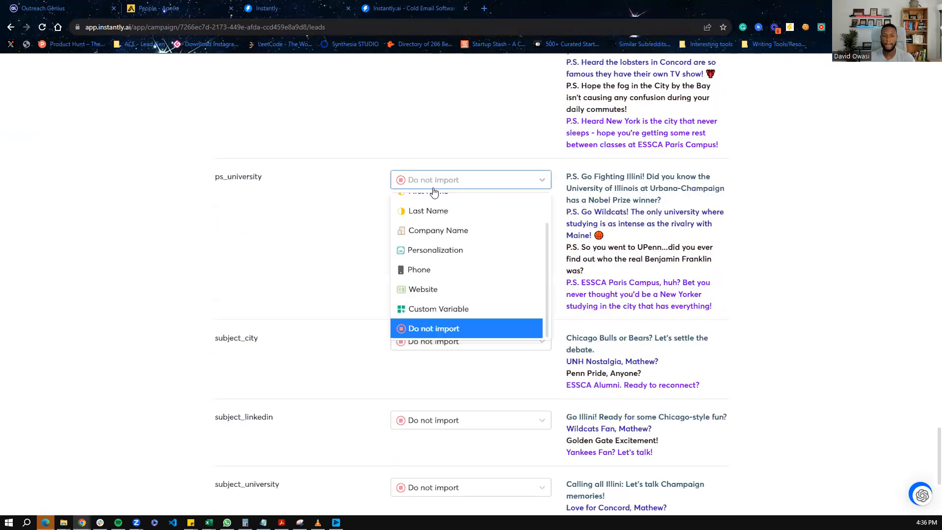
click(421, 308)
Map the subject_city, subject_linkedin and subject_university columns to Custom Variable
scroll(418, 301, down, 2)
scroll(417, 299, down, 1)
click(432, 192)
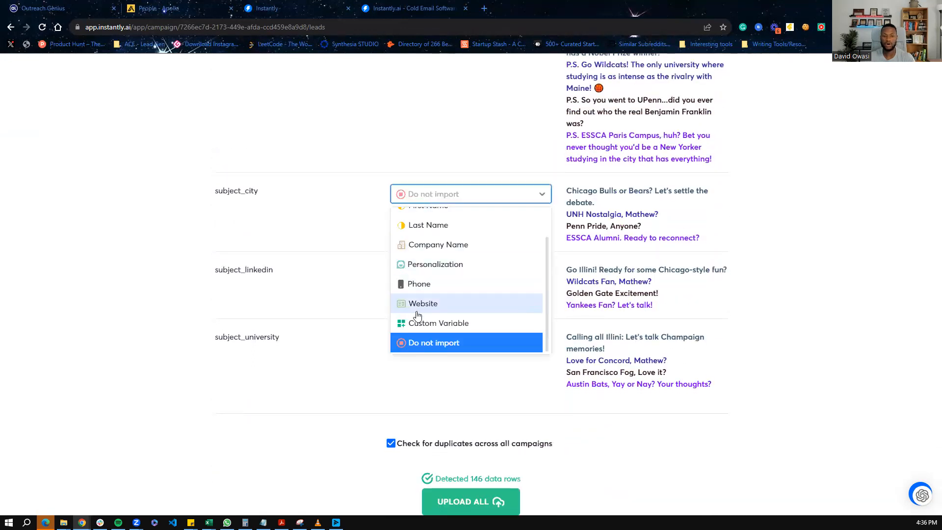
click(421, 322)
click(437, 279)
click(421, 401)
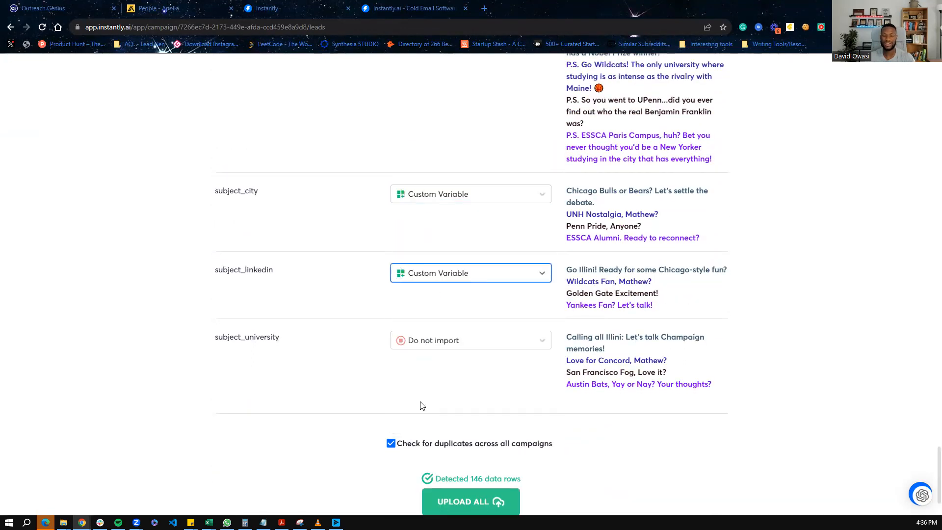
click(435, 341)
click(432, 469)
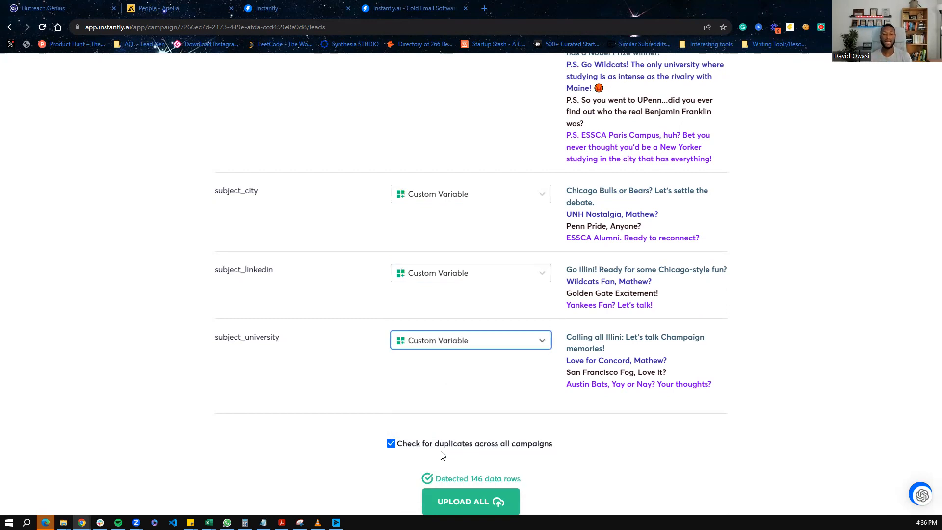
Leave the CSV import without uploading the rows and return to the test campaign's leads list
scroll(438, 453, down, 2)
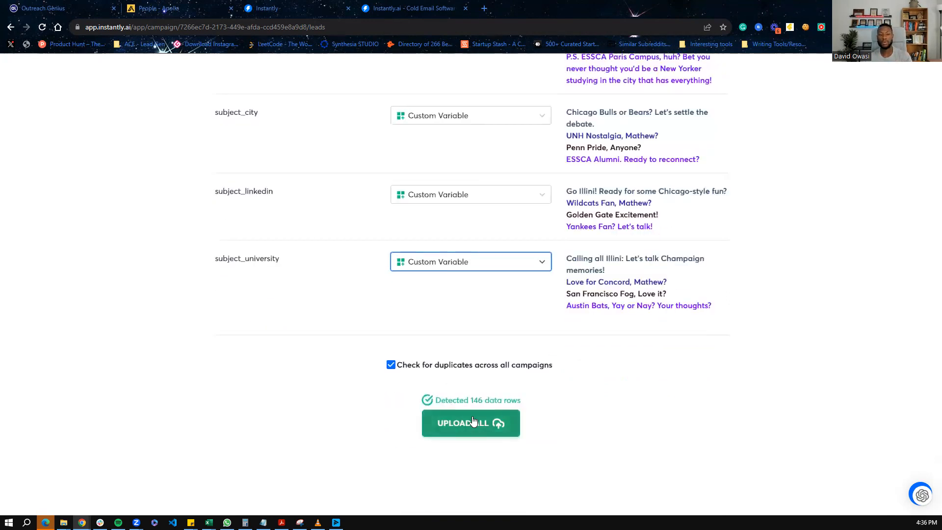
scroll(196, 413, up, 5)
scroll(280, 406, down, 2)
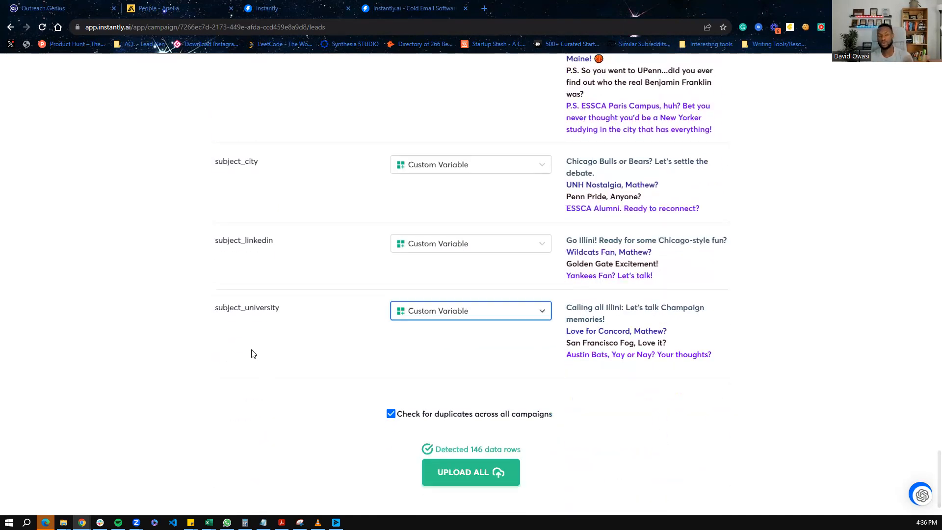
scroll(250, 352, up, 10)
scroll(216, 376, up, 10)
scroll(201, 385, up, 10)
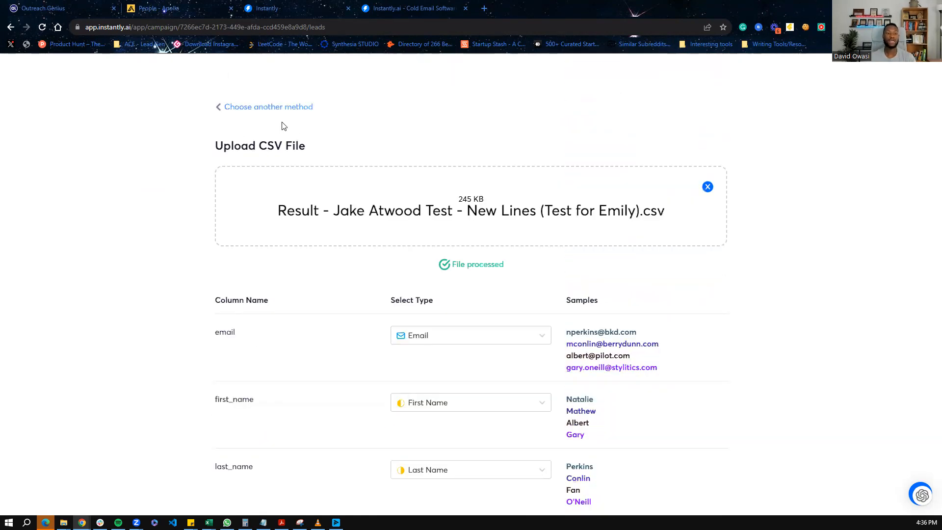
click(270, 107)
click(243, 108)
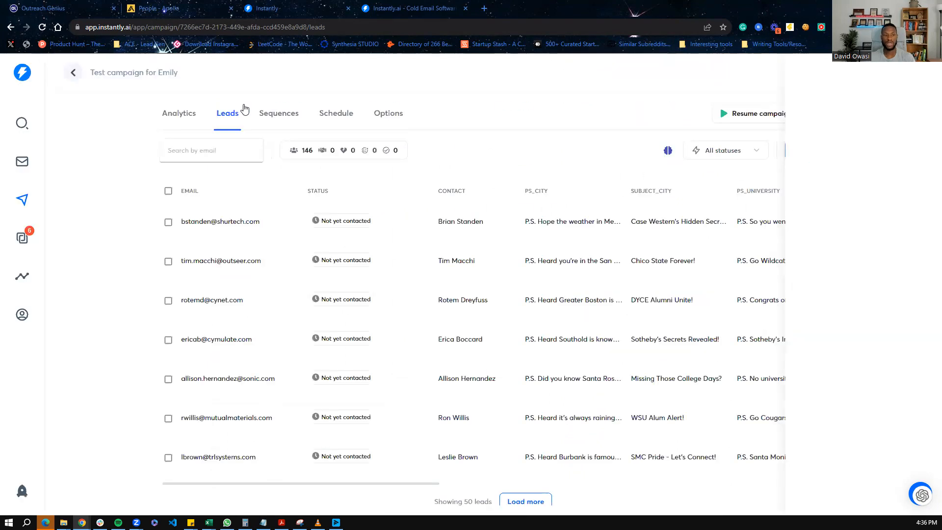
Open the campaign's email sequence and insert the subject_university variable as the subject of Step 1
click(277, 119)
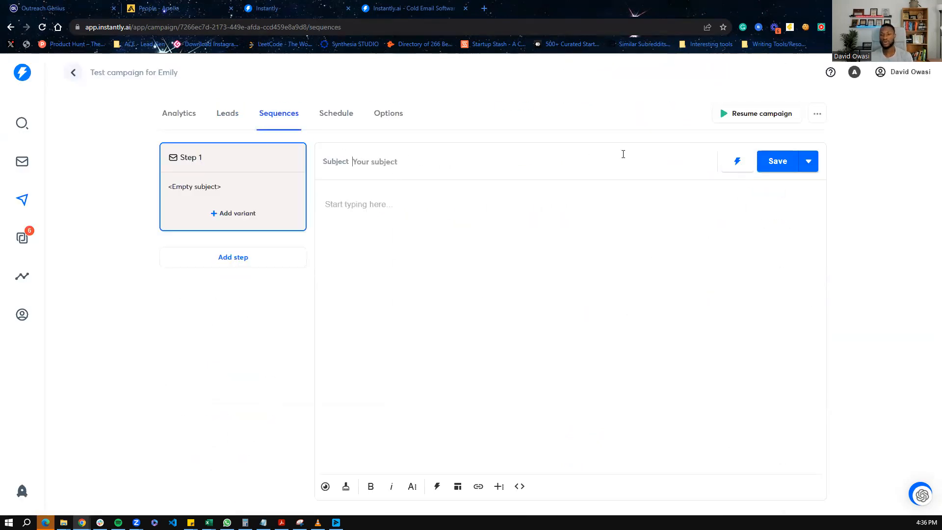
click(735, 163)
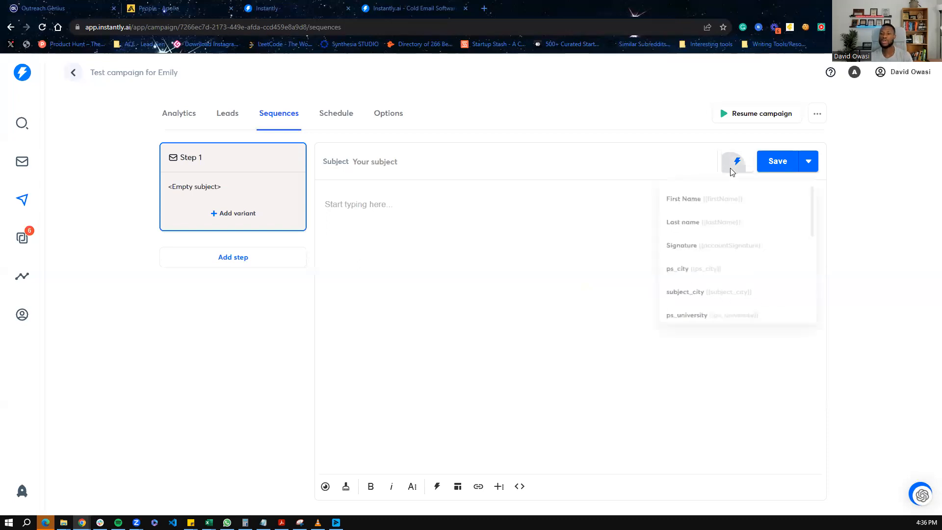
scroll(701, 244, down, 3)
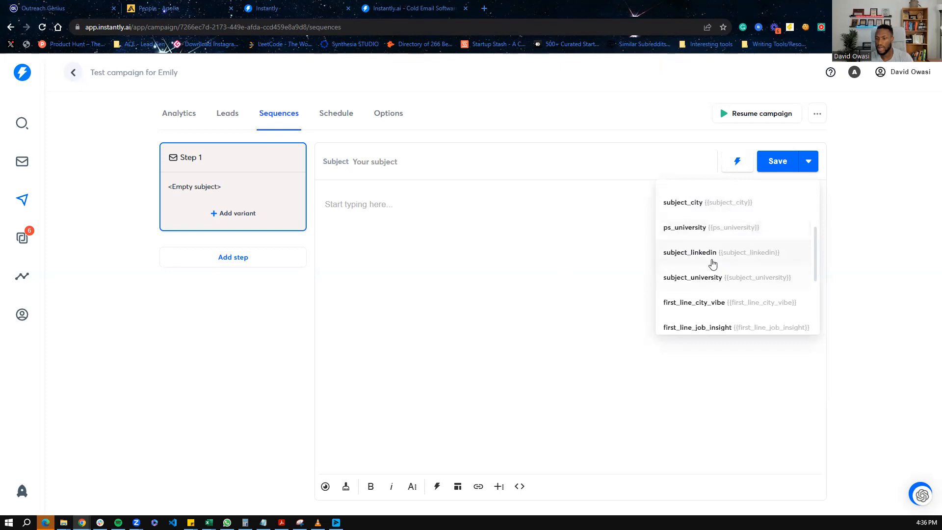
click(707, 283)
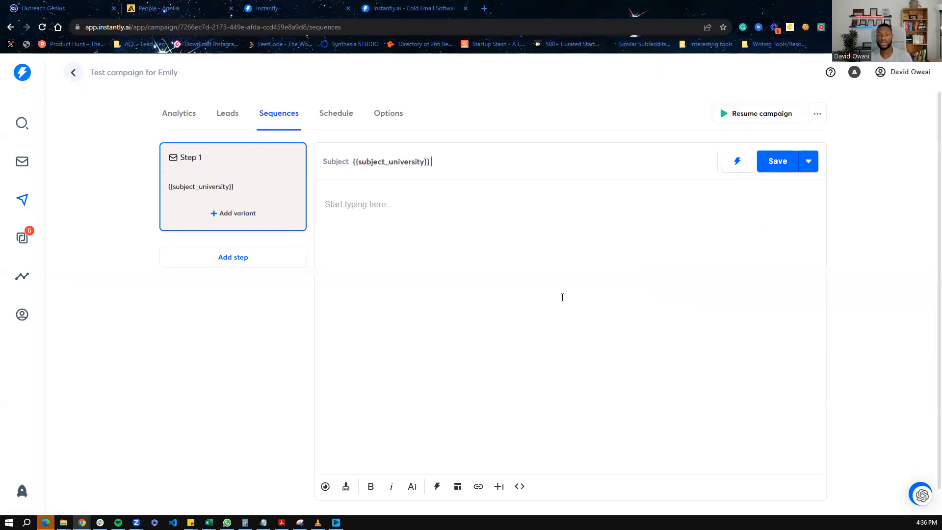
Start the Step 1 email body with the greeting "Hi {{firstName}} ," followed by a blank line
text(Hi)
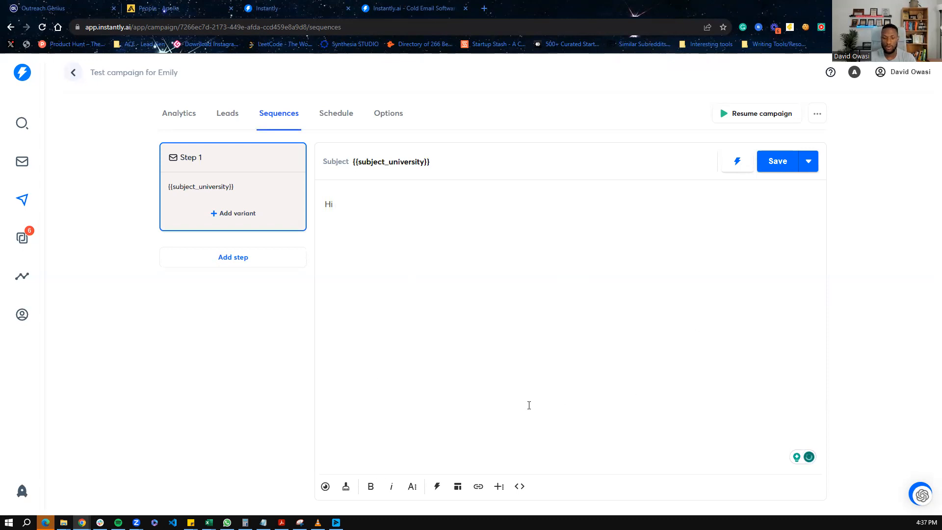
click(437, 486)
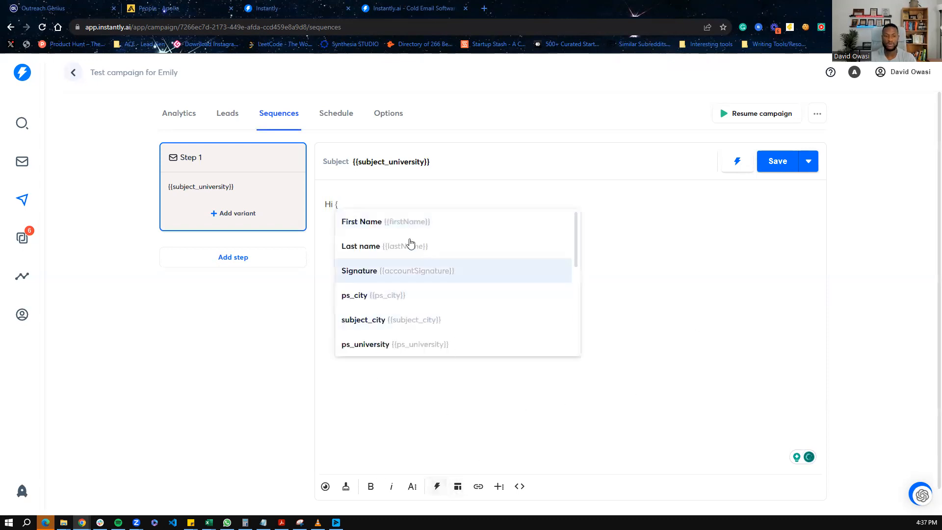
click(366, 221)
key(Return)
key(Return)
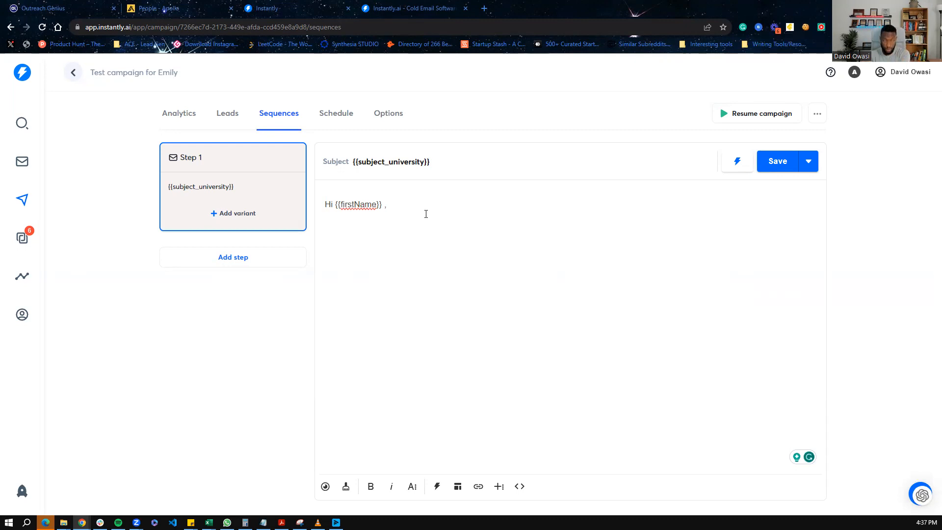
key(Return)
key(Return)
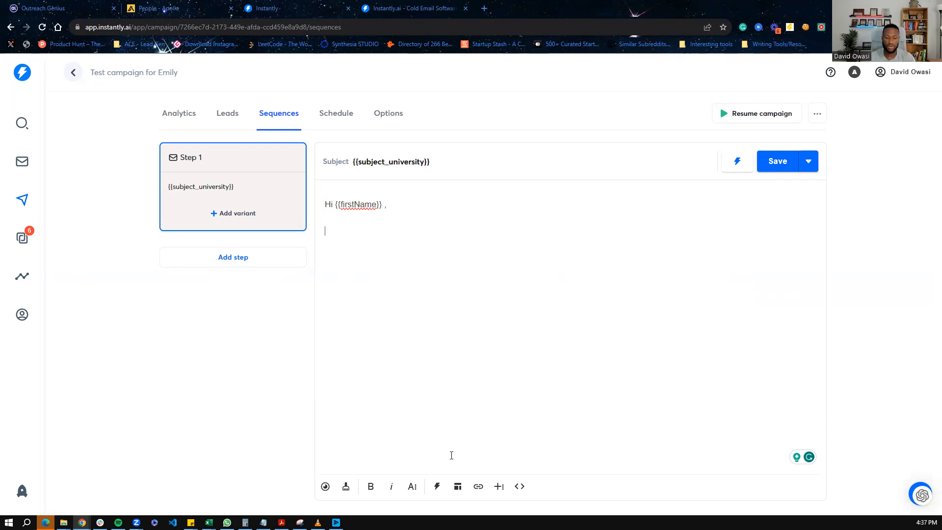
Insert the first_line_role_recognition variable as the opening line below the greeting
click(437, 486)
scroll(440, 272, down, 5)
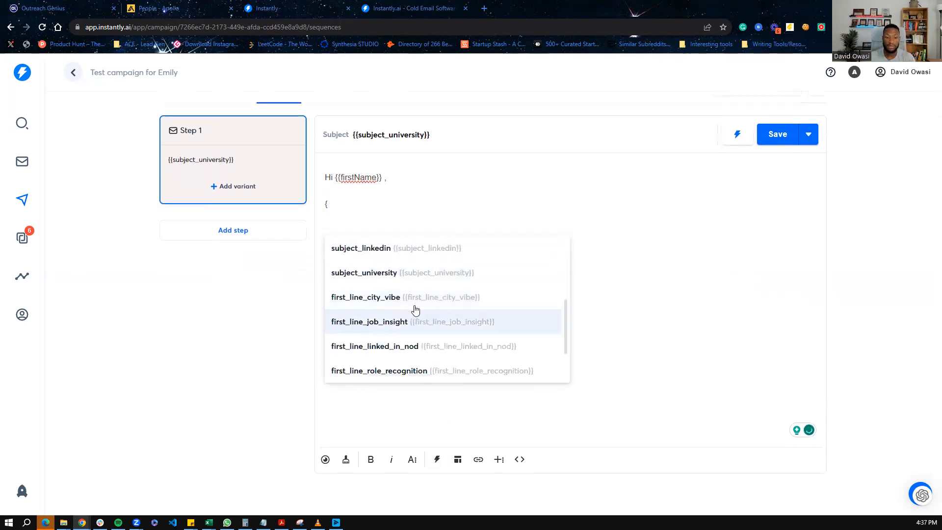
scroll(407, 297, up, 1)
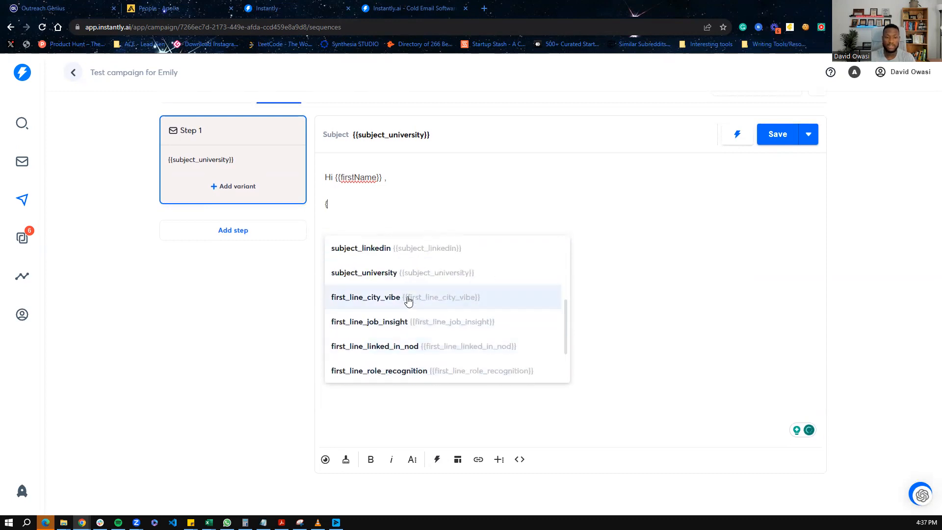
scroll(419, 304, up, 1)
scroll(419, 304, down, 1)
scroll(420, 302, down, 1)
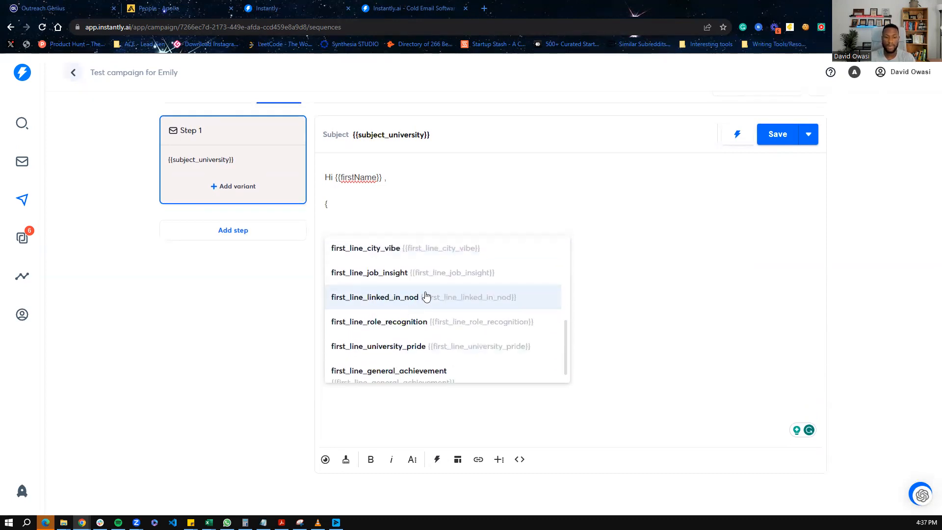
click(447, 326)
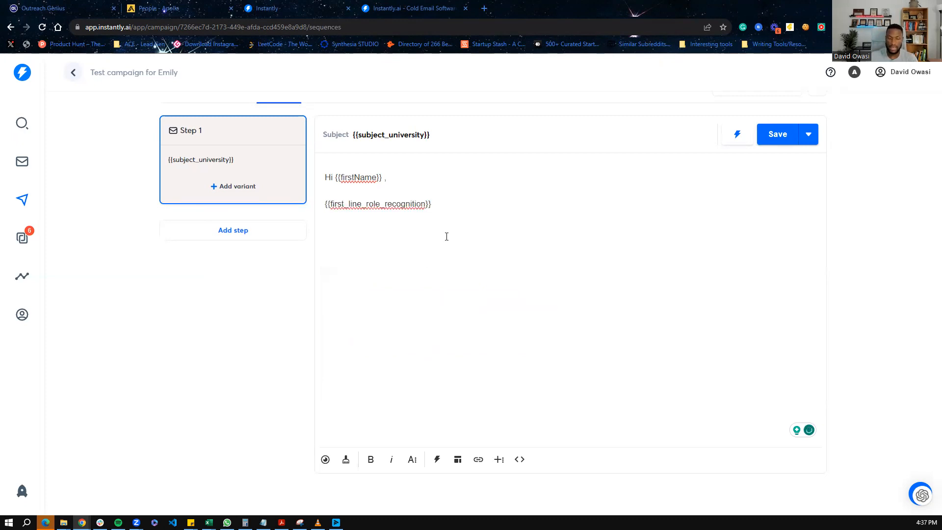
Start a new paragraph below the opening line: "By the way, I'll love to share with you how we are helping other sales professionals like you"
key(Return)
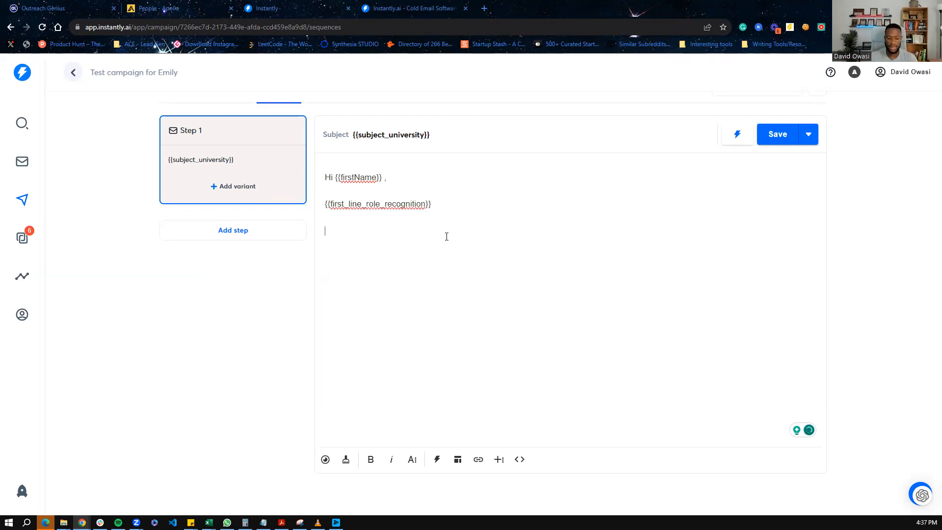
text(By th)
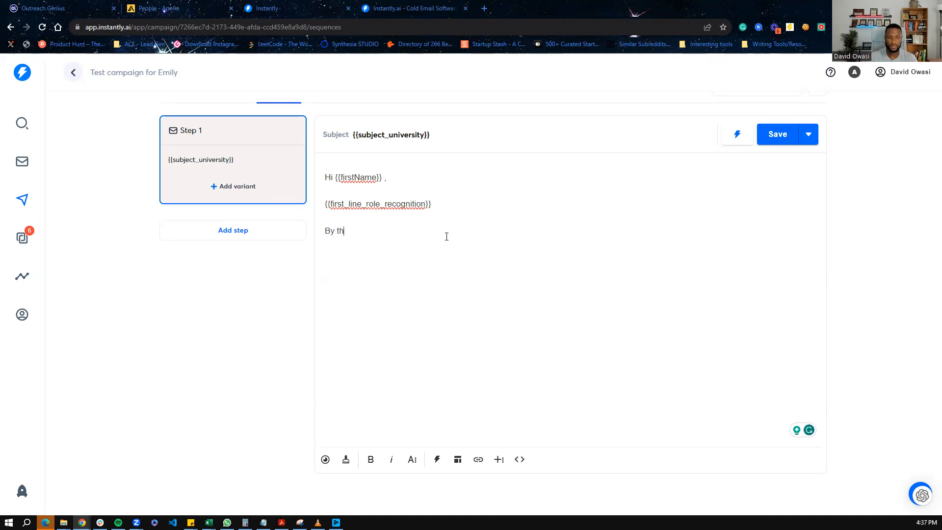
text(e way, I would love to shar)
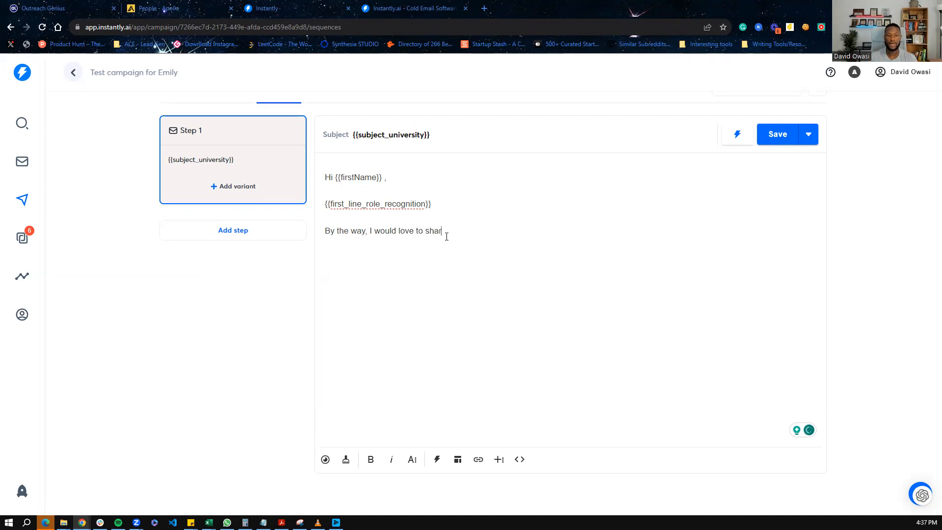
text(e more abou)
key(BackSpace)
key(BackSpace)
key(BackSpace)
key(BackSpace)
key(BackSpace)
key(BackSpace)
key(BackSpace)
key(BackSpace)
key(BackSpace)
key(BackSpace)
key(BackSpace)
key(BackSpace)
key(BackSpace)
key(BackSpace)
key(BackSpace)
key(BackSpace)
key(BackSpace)
key(BackSpace)
key(BackSpace)
key(BackSpace)
key(BackSpace)
key(BackSpace)
key(BackSpace)
key(BackSpace)
key(BackSpace)
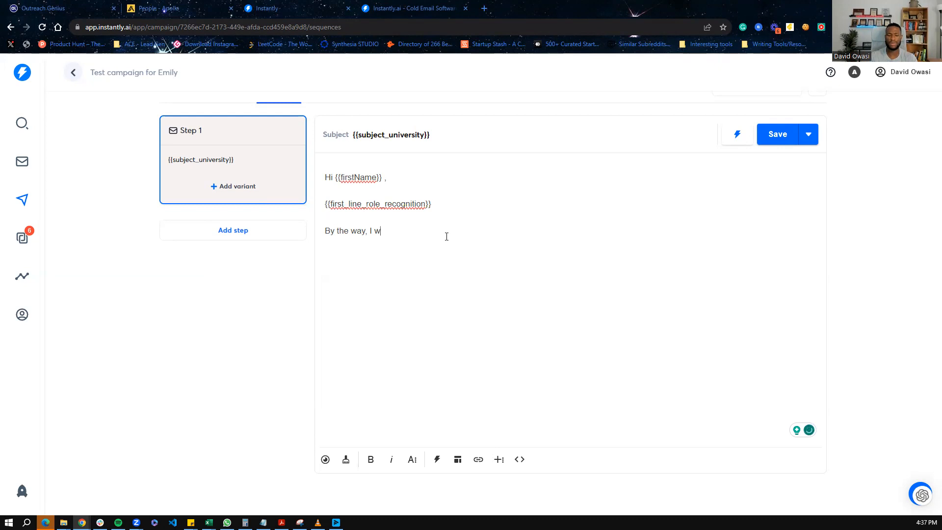
key(BackSpace)
text(I'll love to share ew)
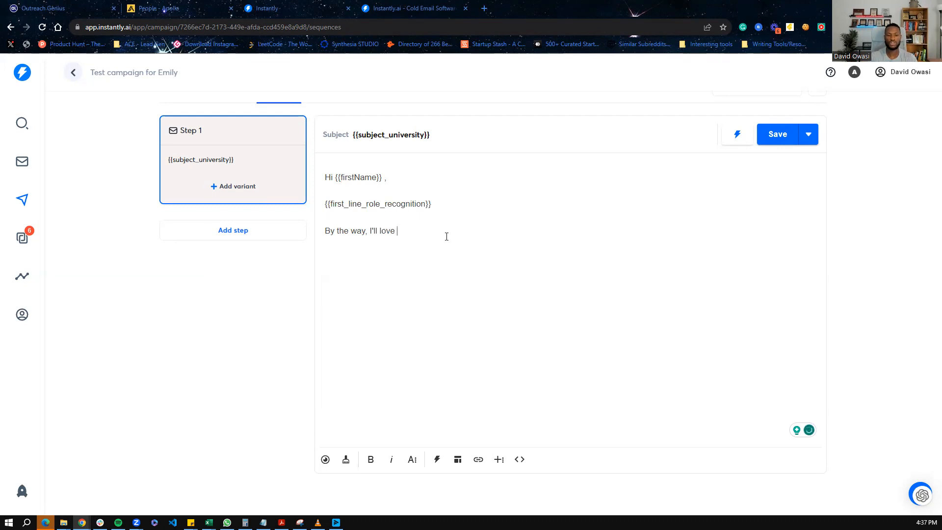
key(BackSpace)
key(BackSpace)
text(with you how we )
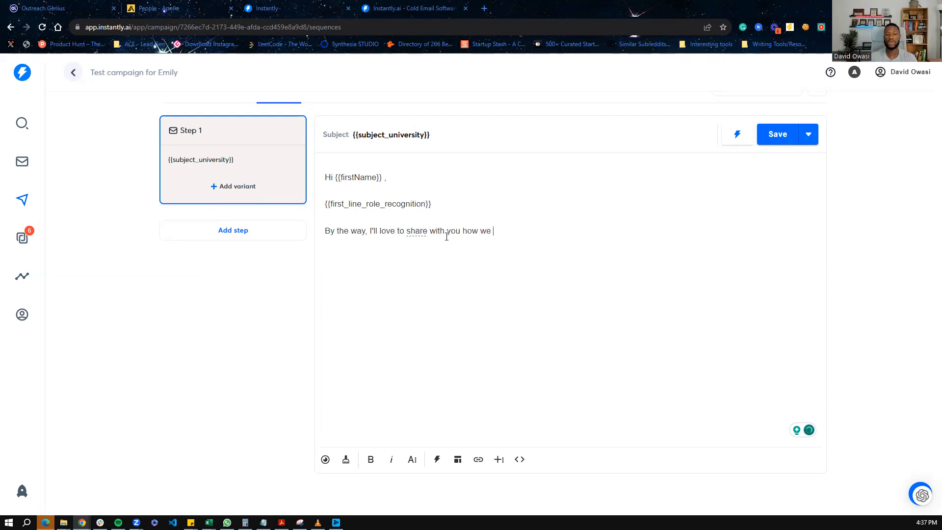
text(are helping other sales proe)
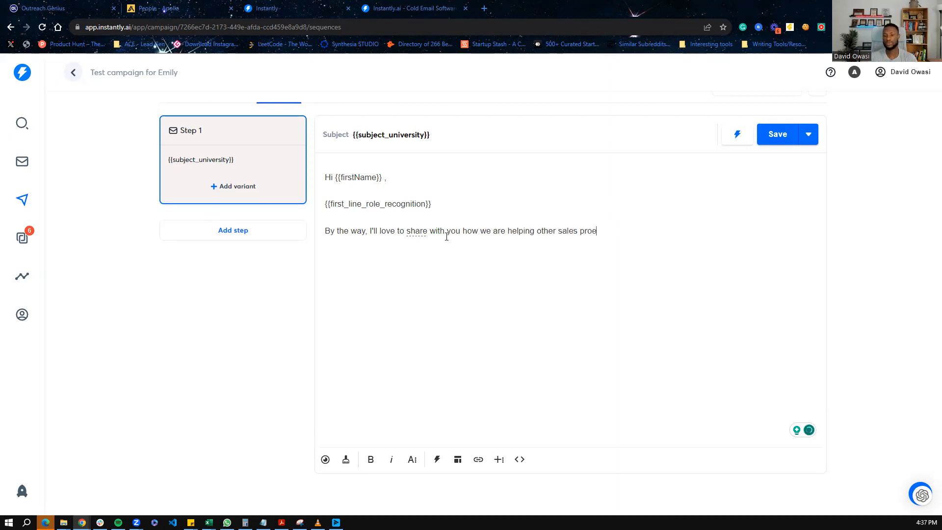
key(BackSpace)
text(fessionals w)
key(BackSpace)
text(like you)
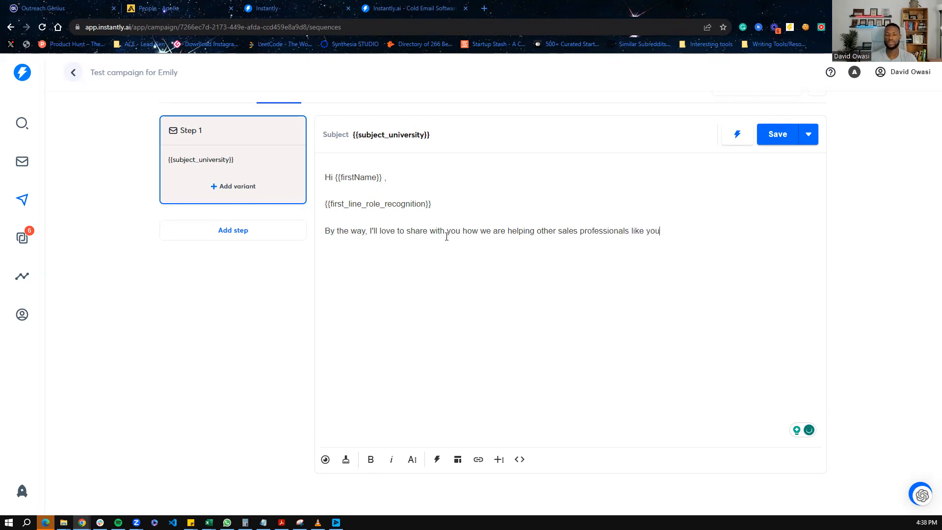
Finish the pitch sentence with "generate more qualified appointments using AI." and leave a blank line after it
text( generate more sale)
text(s)
key(BackSpace)
key(BackSpace)
key(BackSpace)
key(BackSpace)
key(BackSpace)
text(qualife)
text(d appointments using AI)
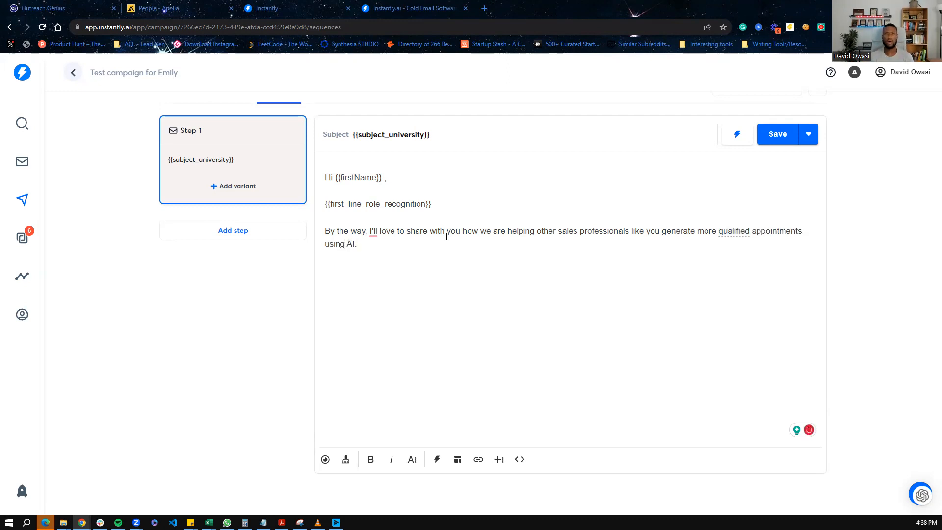
text(.)
key(Return)
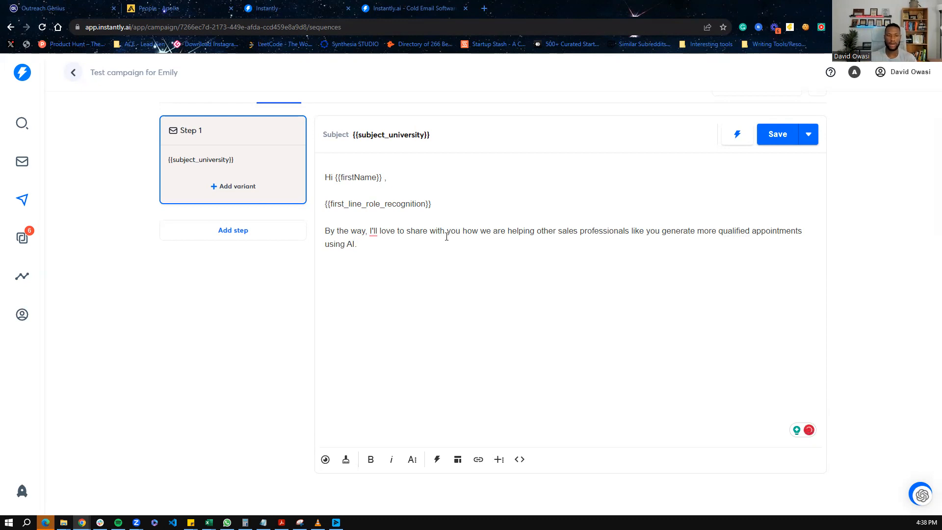
Add the call-to-action line "If you are interested, respond and I'll share the next step." followed by a blank line
text(If you are interes)
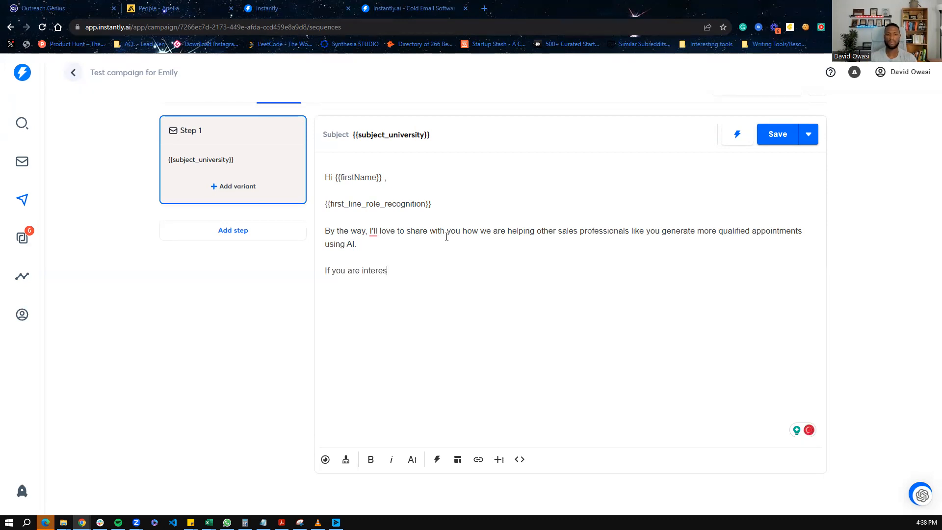
text(ted,)
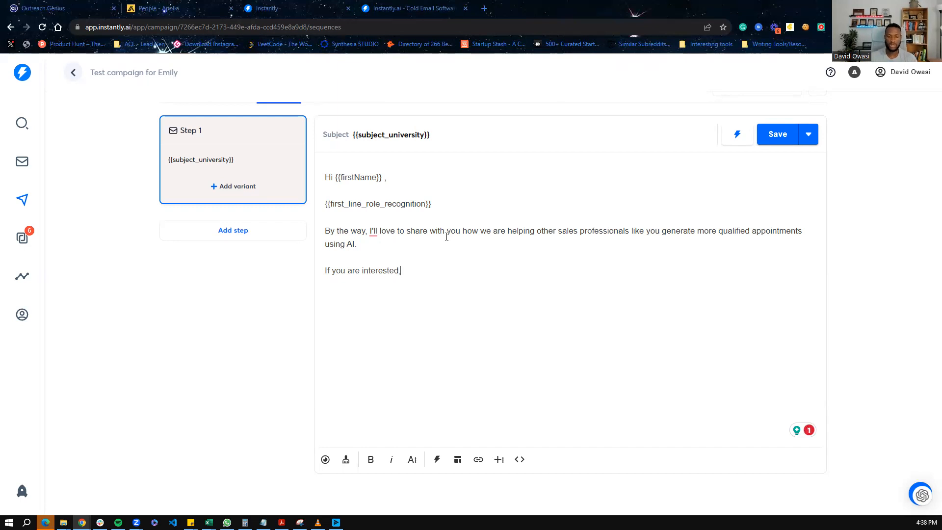
text(espond wit)
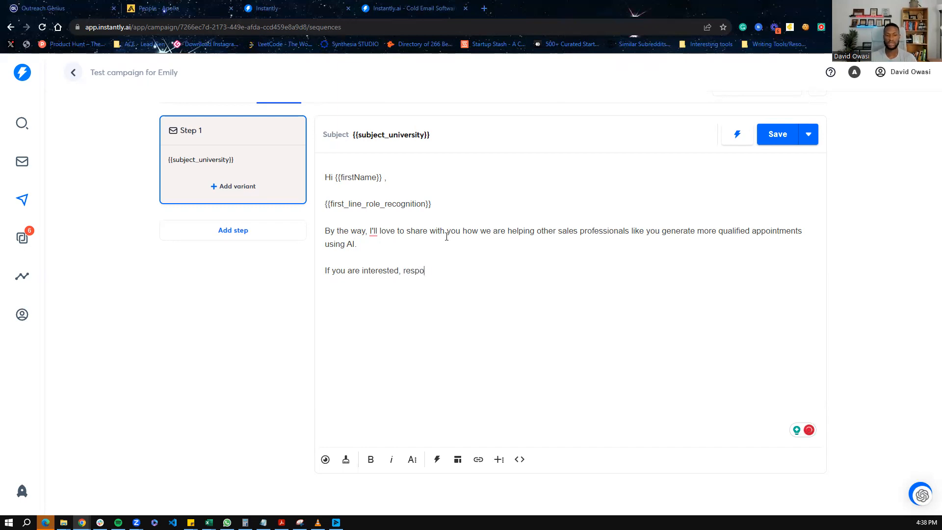
key(BackSpace)
key(BackSpace)
text(and I'll share the next set[p)
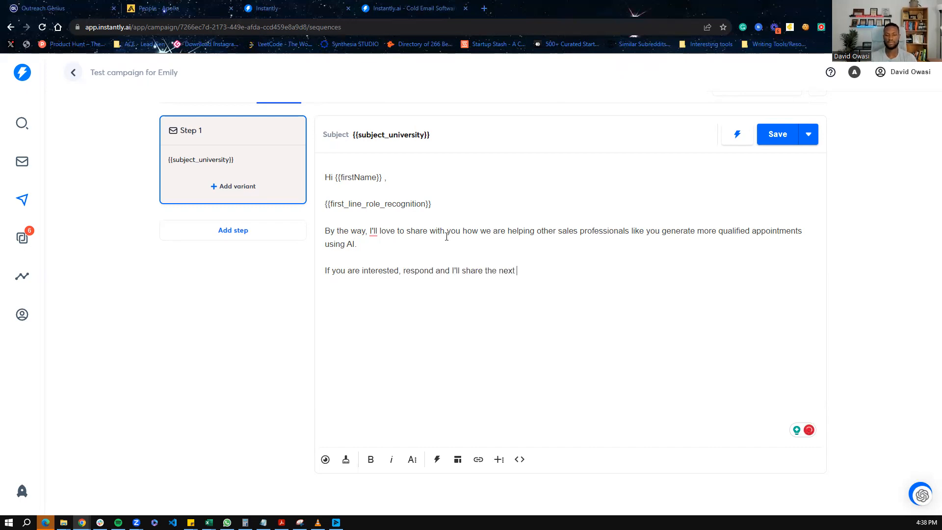
key(BackSpace)
key(BackSpace)
key(BackSpace)
key(BackSpace)
text(tep.)
key(Return)
key(Return)
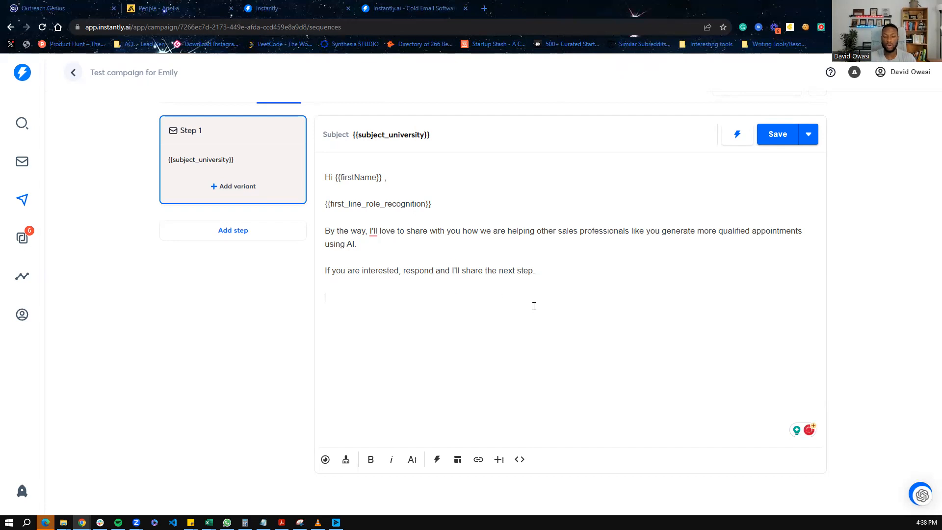
Insert the accountSignature variable below the call to action and start a new line after it
click(437, 460)
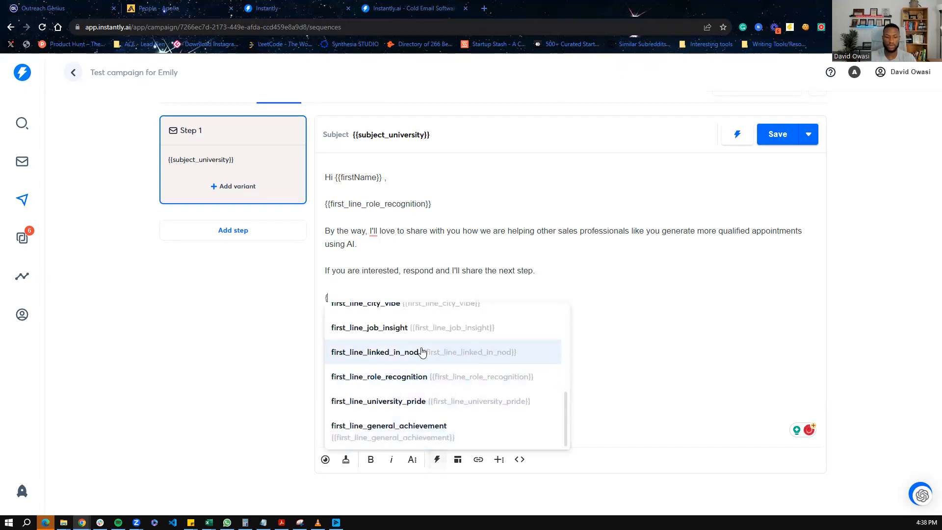
scroll(431, 388, up, 5)
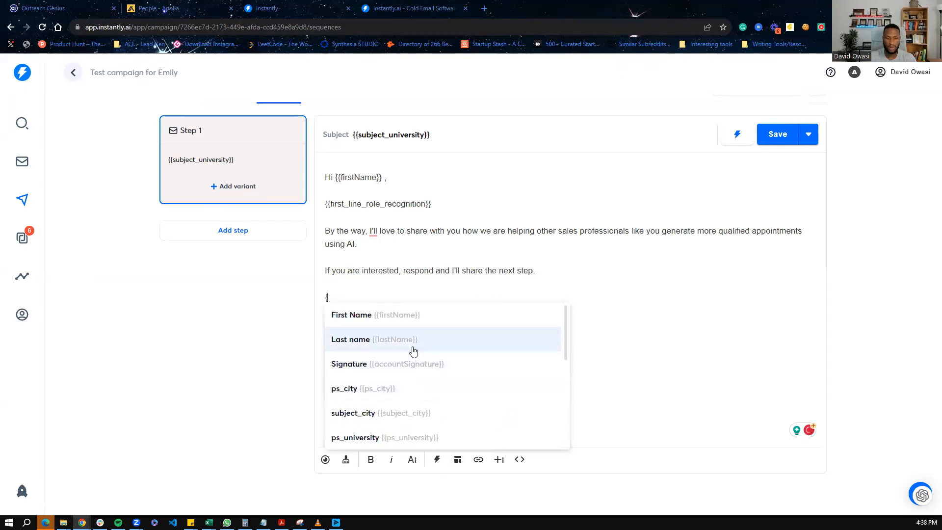
click(408, 364)
key(Return)
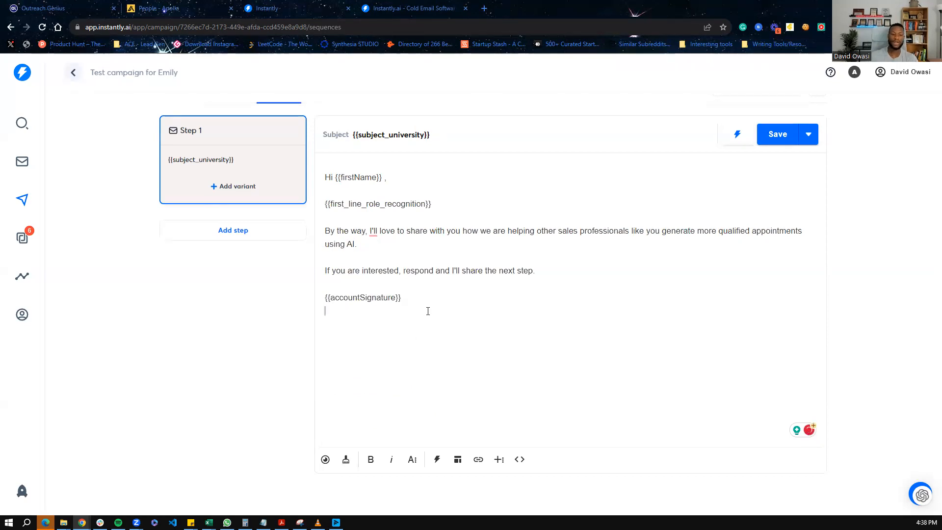
Insert the ps_city variable on the line directly below the account signature
click(437, 459)
scroll(431, 362, down, 3)
scroll(398, 345, up, 1)
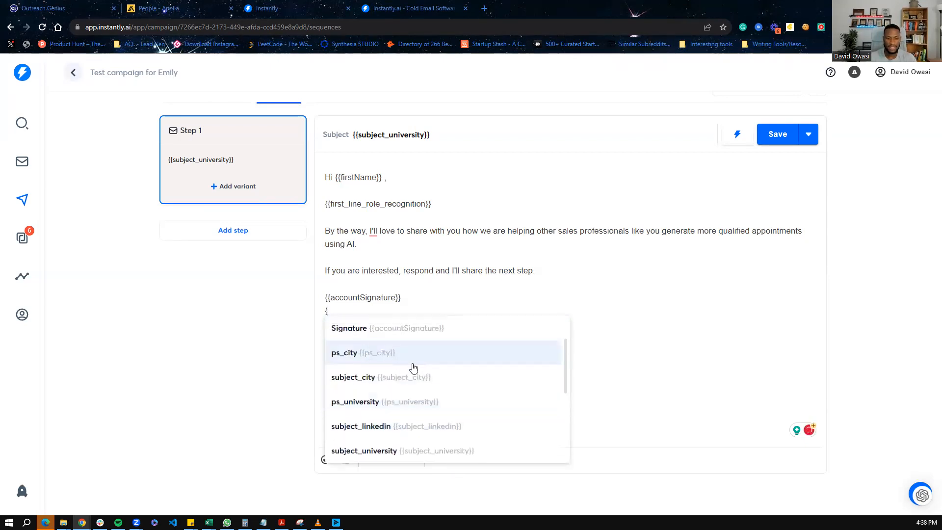
click(383, 357)
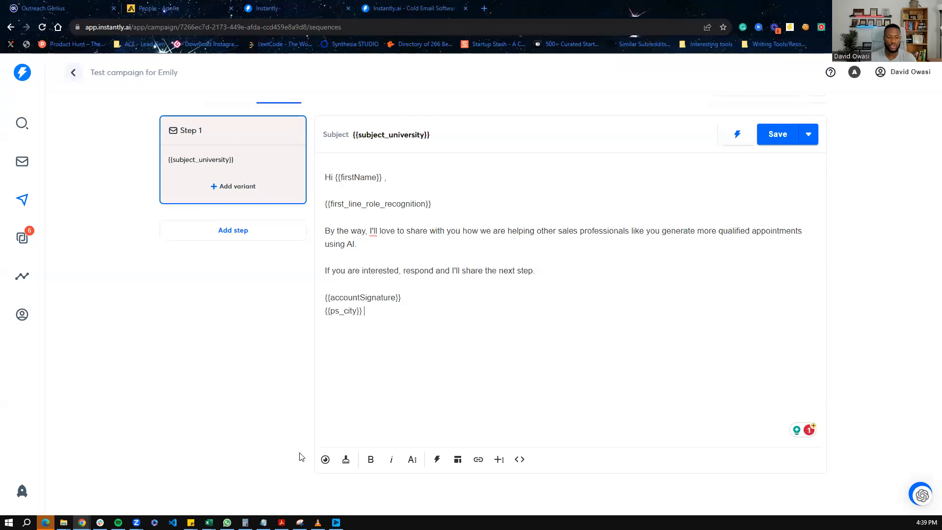
Preview the Step 1 email with its variables filled in, check the P.S. line, and close the preview
click(326, 460)
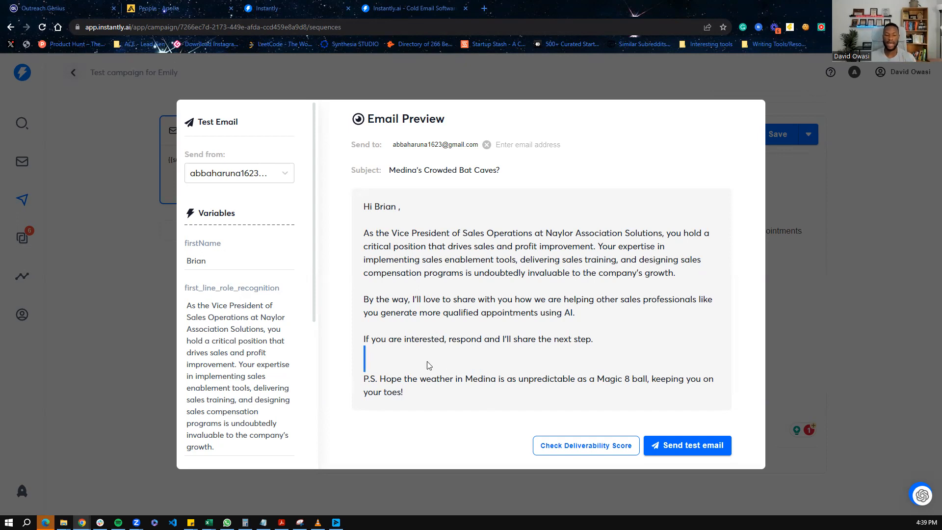
drag(419, 396, 357, 383)
click(476, 382)
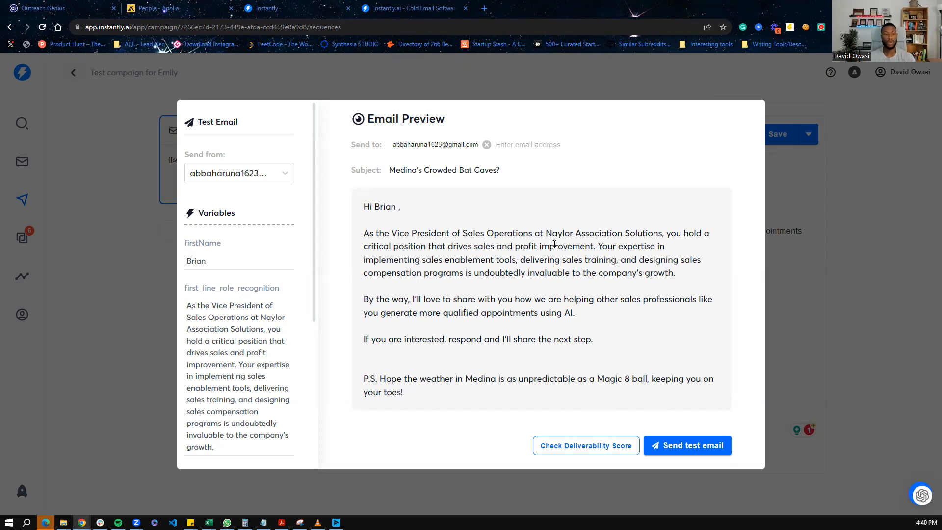
click(816, 161)
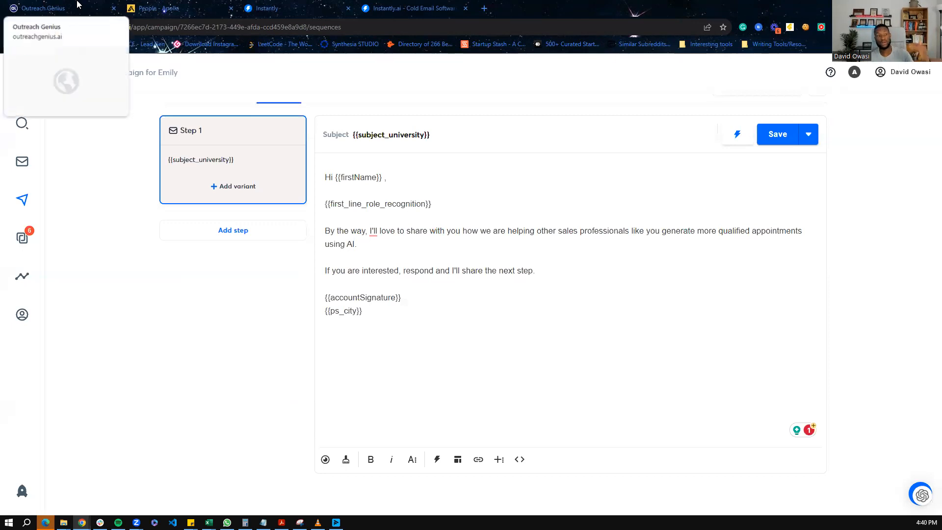
Switch to Outreach Genius to view the generated first lines for test campaign 1
click(77, 6)
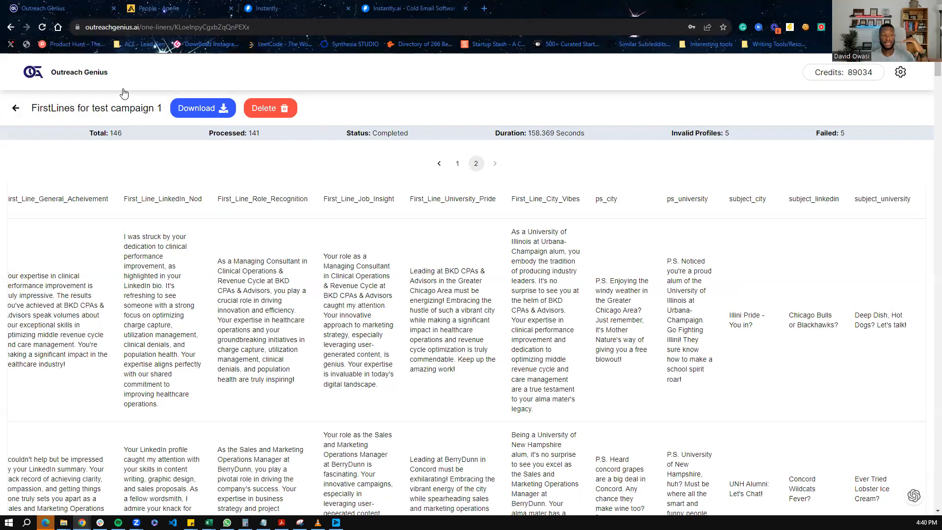